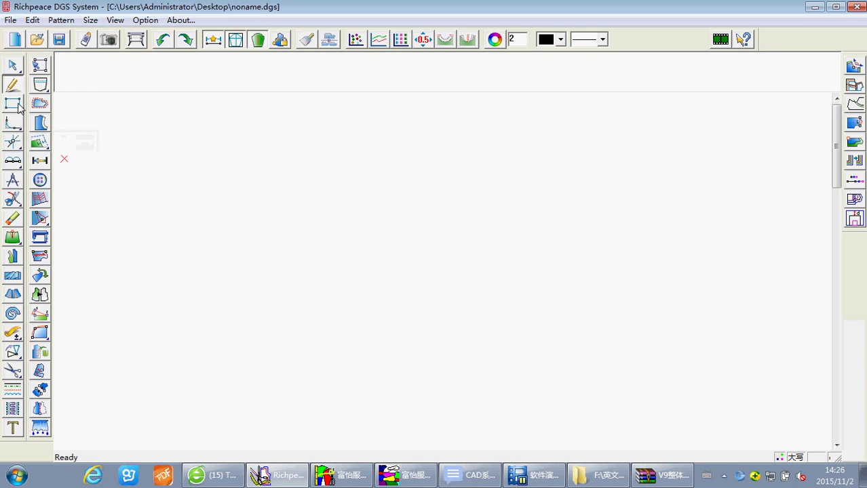
- Draw a 24 by 60 rectangle as the bodice block and pick a point on its left edge
left_click_drag(180, 166, 335, 331)
type("2")
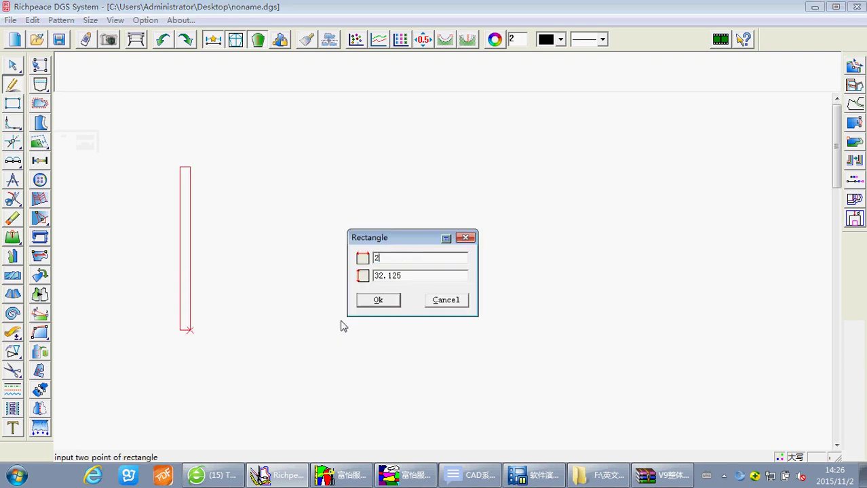
type("4")
key("Tab")
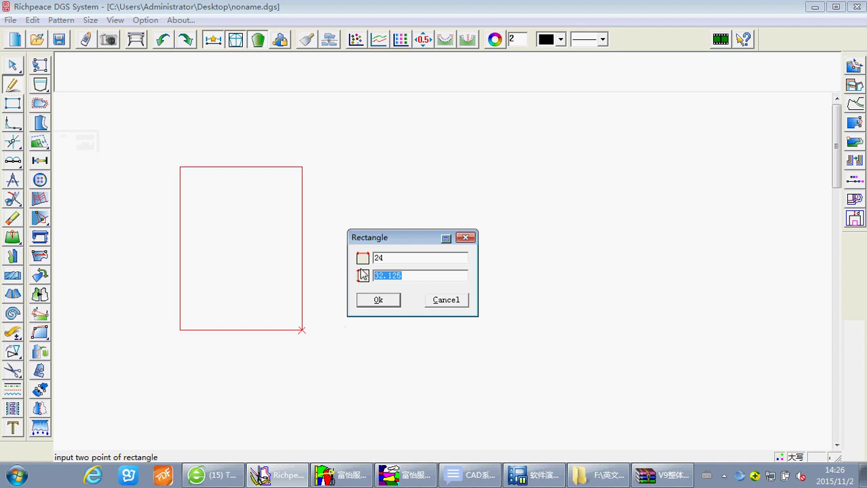
type("58")
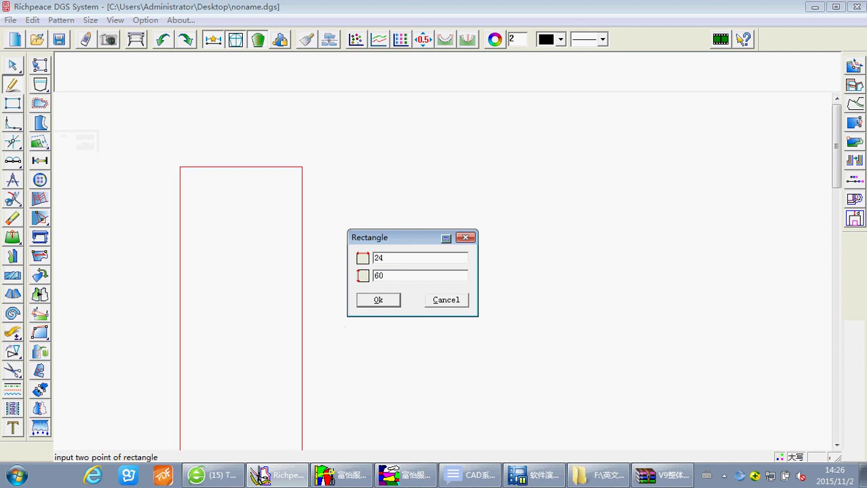
left_click(378, 300)
left_click(185, 187)
type("2.5")
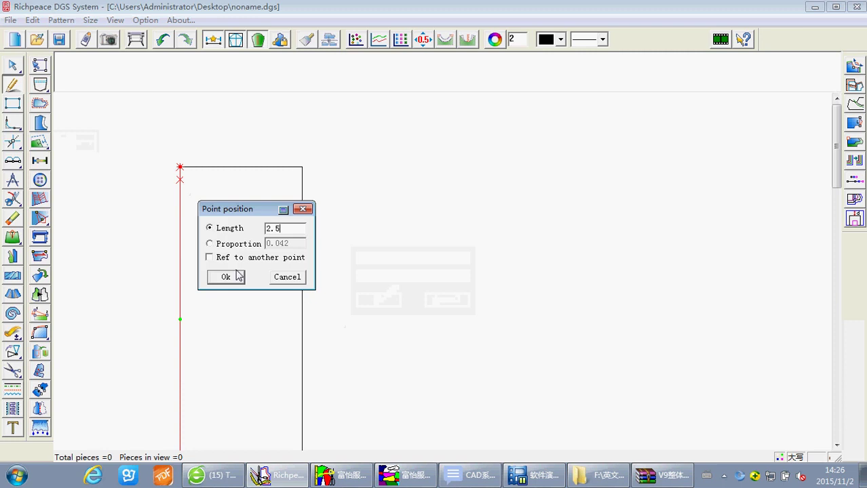
- Run a guide line from 2 down the left edge to 8.5 along the top edge
left_click(237, 276)
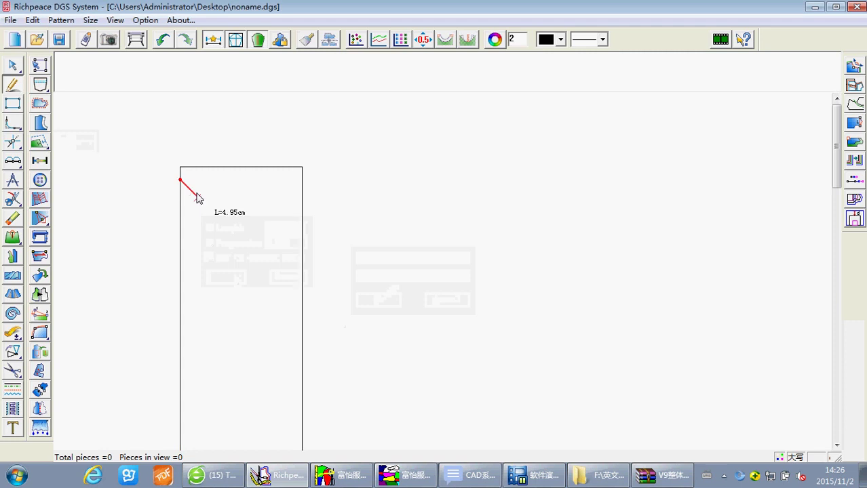
scroll(455, 296, "up", 3)
scroll(458, 251, "up", 1)
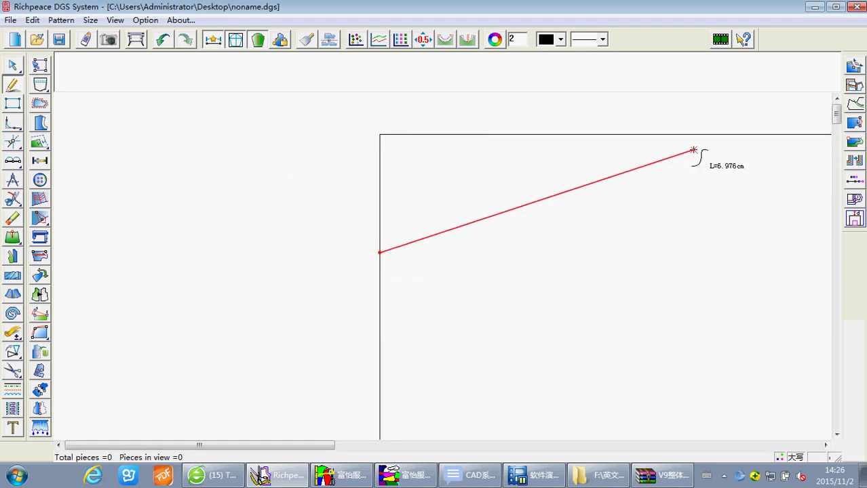
left_click(710, 135)
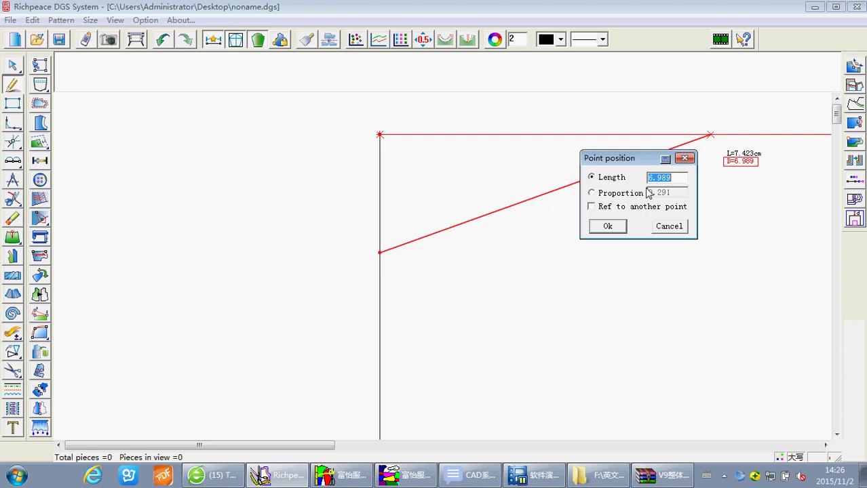
type("8.5")
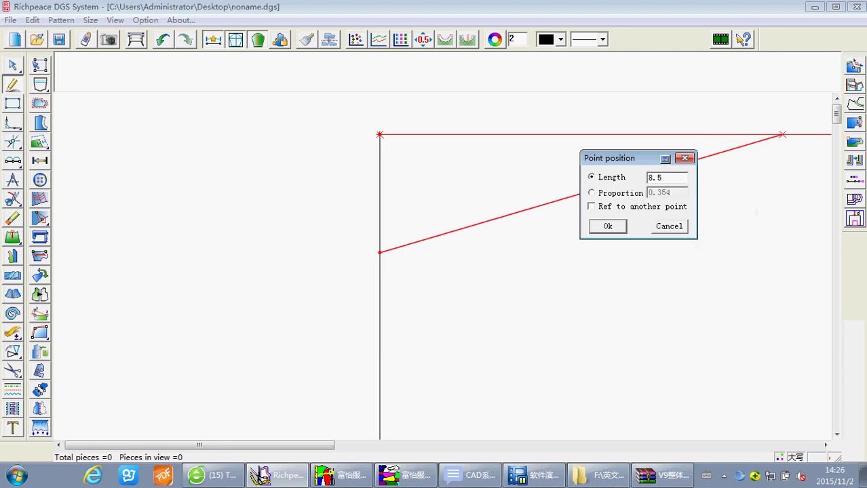
left_click(609, 228)
right_click(547, 226)
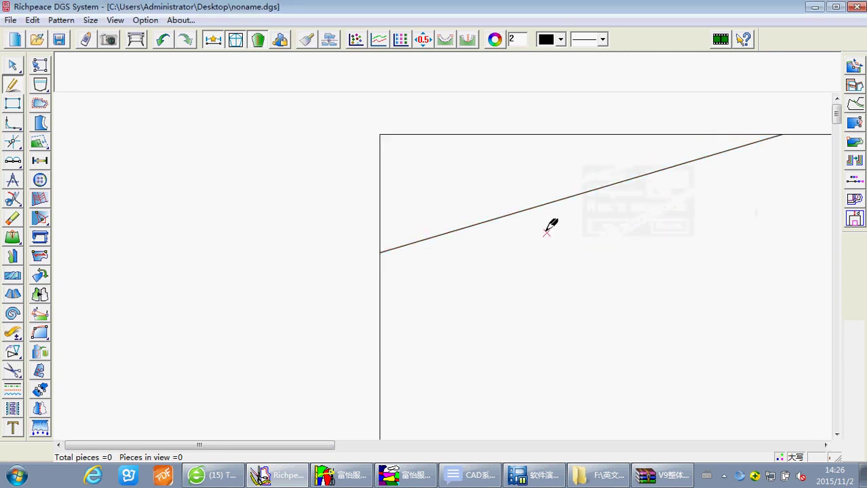
- Start a point on the slanted guide line, then close the entry without adding it
left_click(604, 188)
left_click(562, 279)
scroll(442, 270, "down", 2)
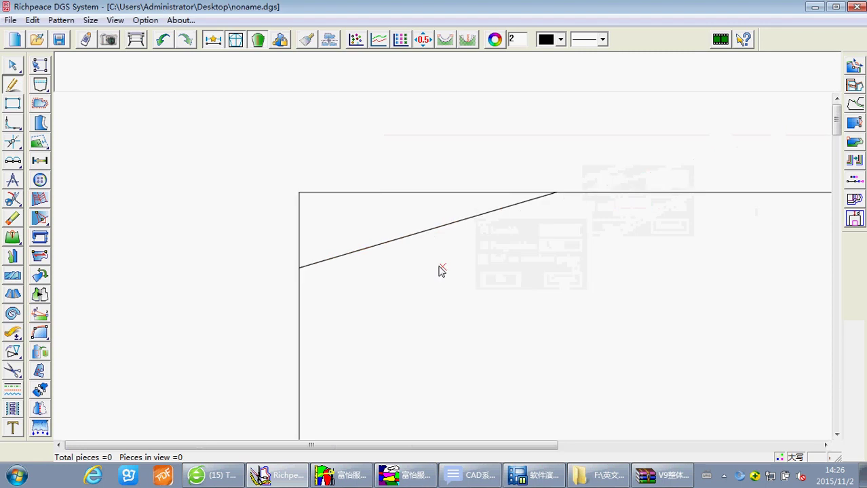
scroll(461, 248, "up", 2)
- Bend the guide line into a smooth neckline curve, deleting the unwanted dip control point
left_click_drag(502, 225, 587, 240)
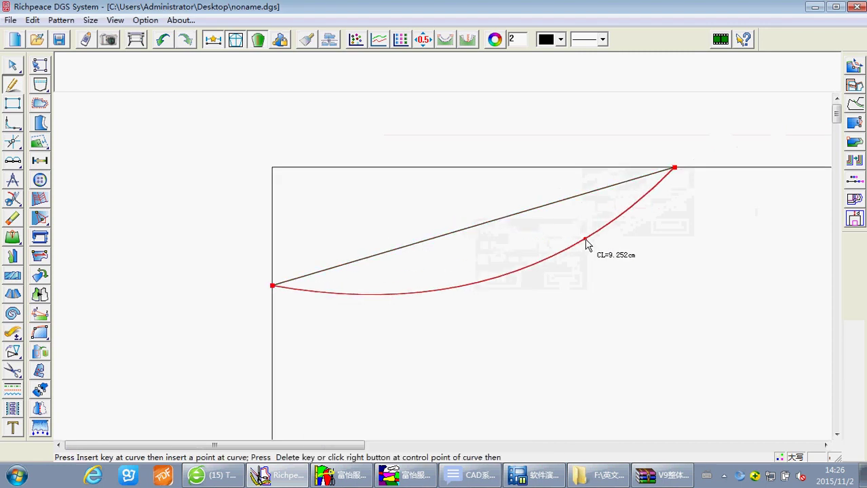
left_click_drag(432, 293, 432, 283)
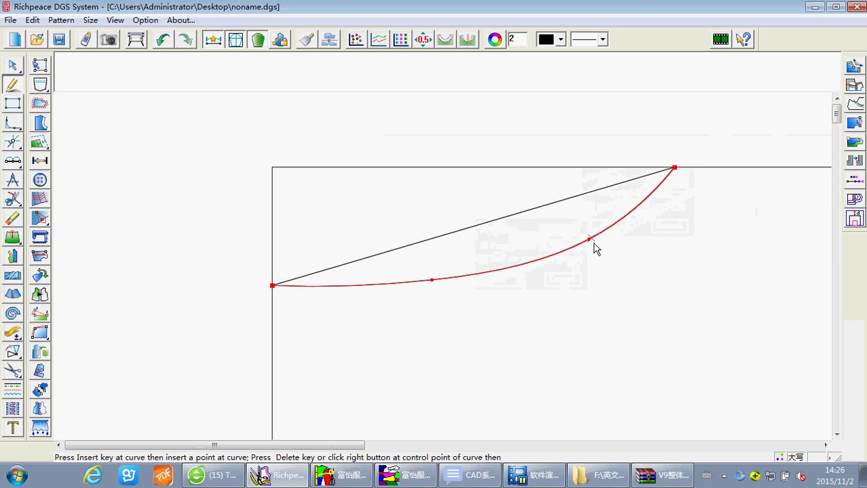
left_click_drag(595, 249, 612, 256)
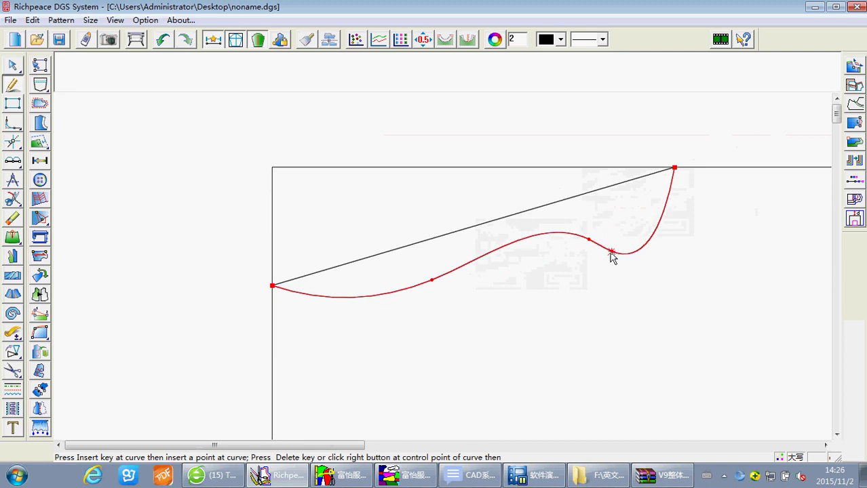
right_click(611, 252)
left_click_drag(590, 240, 615, 251)
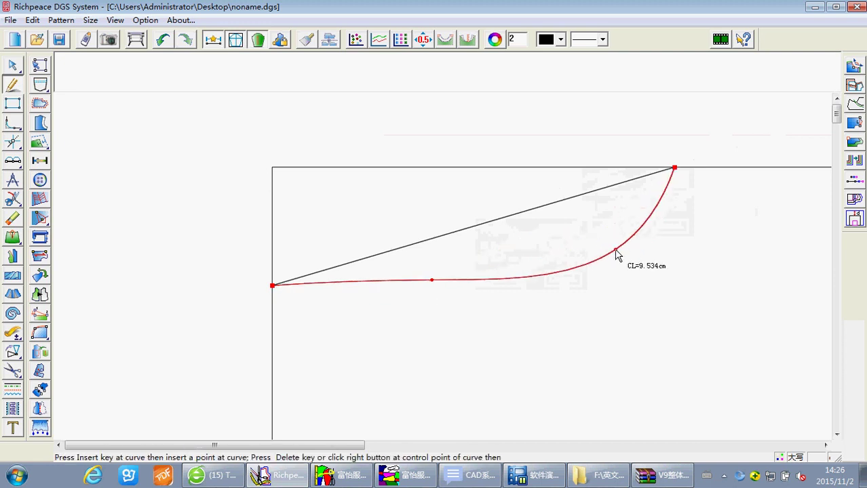
left_click_drag(432, 287, 433, 285)
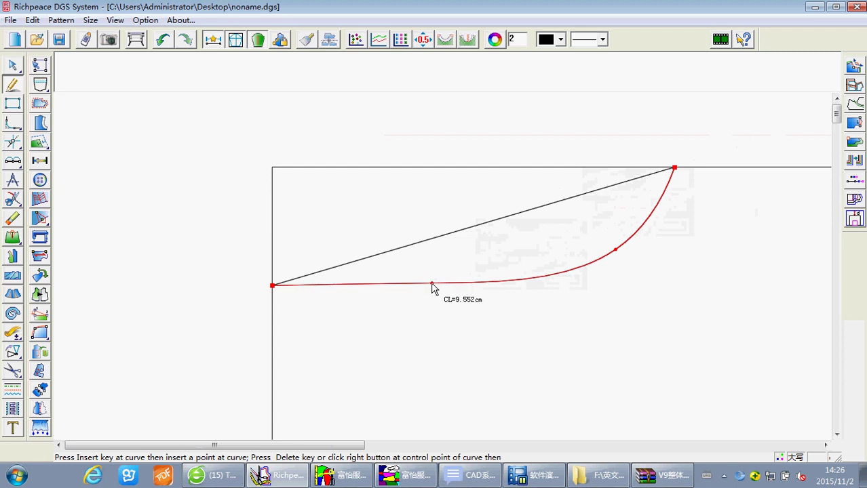
right_click(434, 285)
scroll(471, 319, "down", 2)
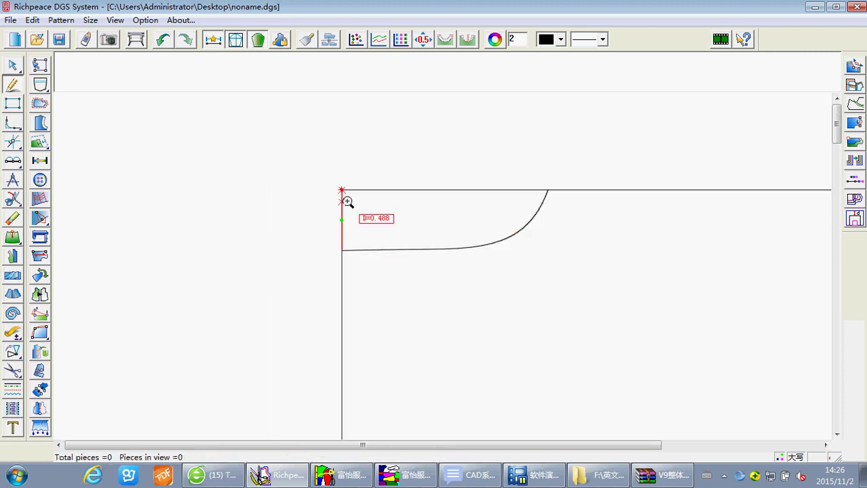
- Draw the shoulder line ending 19 across and 4 below the top-left corner
key("Return")
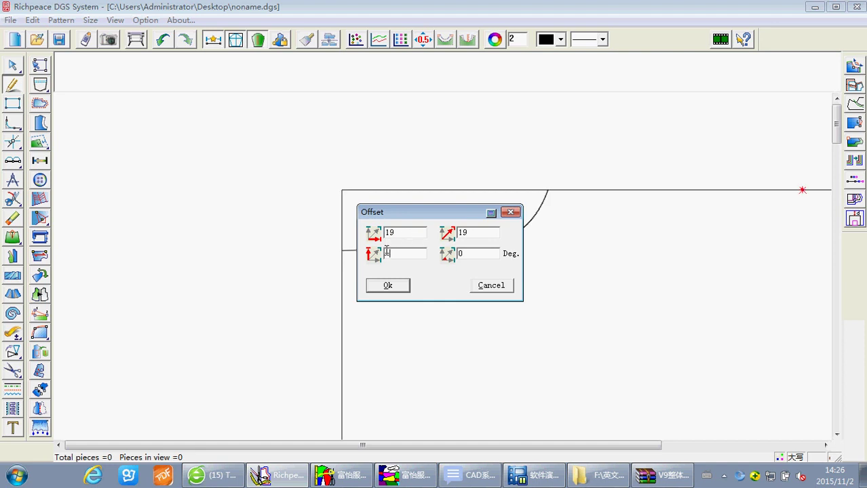
type("-4")
key("Return")
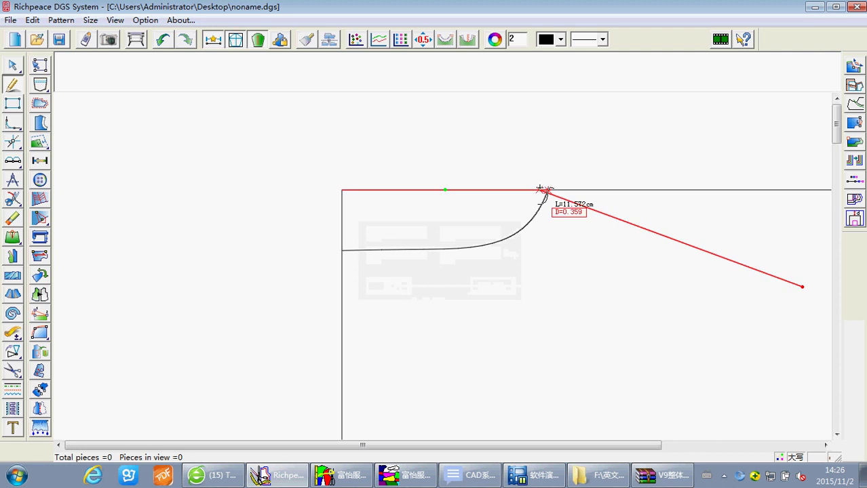
right_click(581, 271)
scroll(429, 329, "down", 1)
scroll(484, 290, "down", 1)
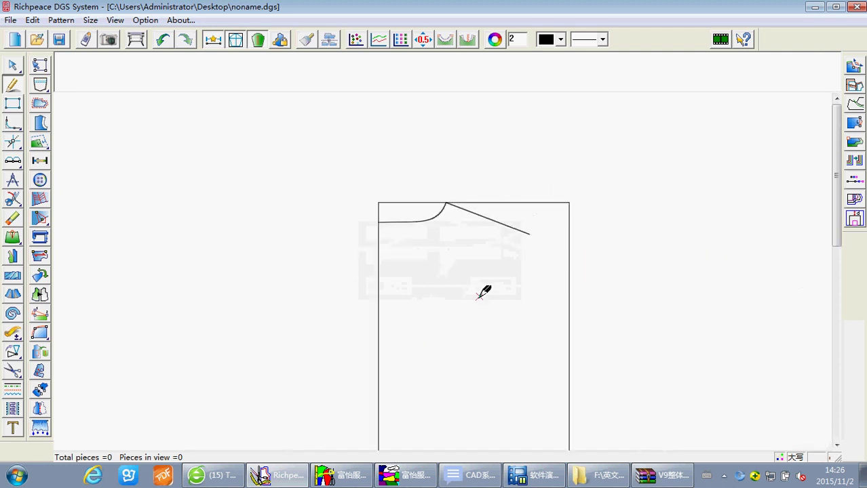
scroll(473, 244, "down", 1)
left_click_drag(482, 204, 466, 285)
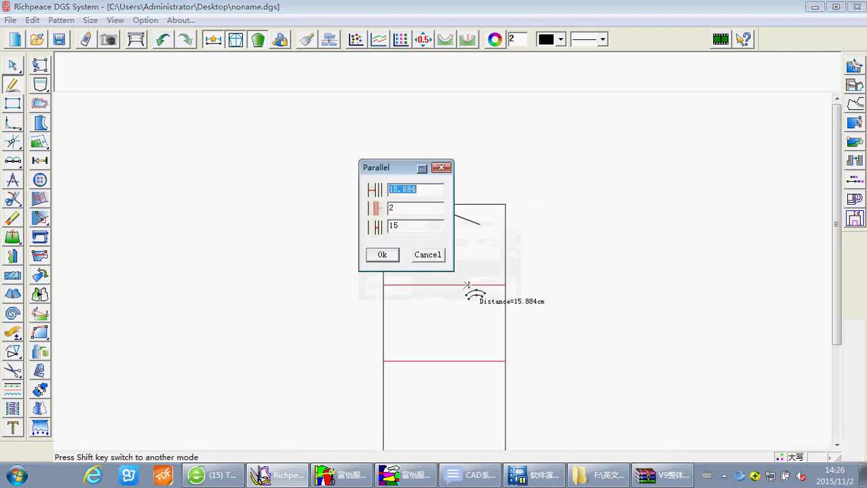
- Add two lines parallel to the top edge, at 24 below it and 15 further down
type("24")
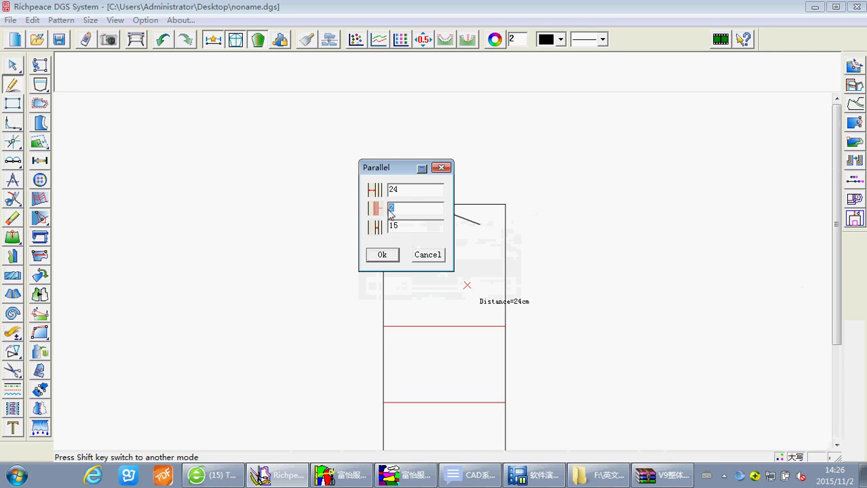
type("1")
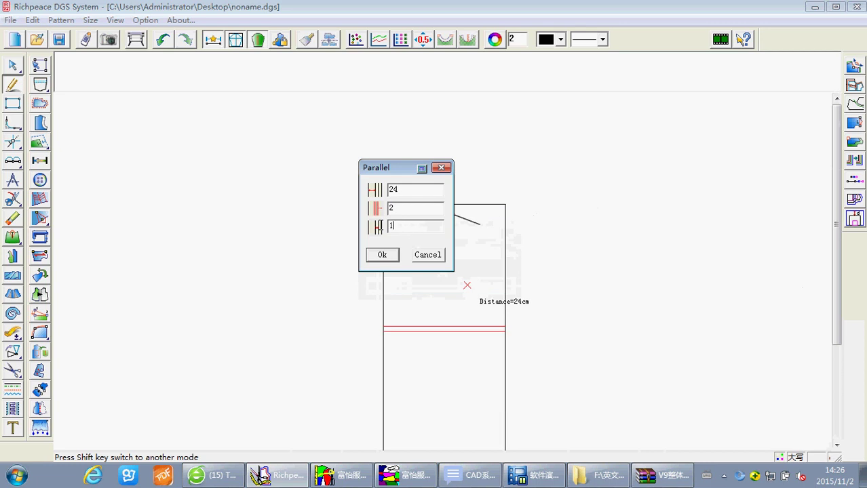
type("5")
left_click(381, 255)
scroll(474, 258, "down", 1)
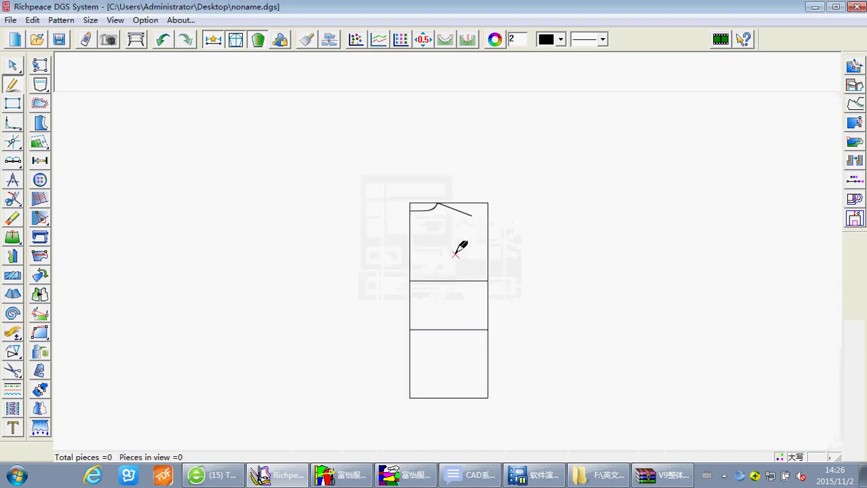
scroll(454, 287, "up", 2)
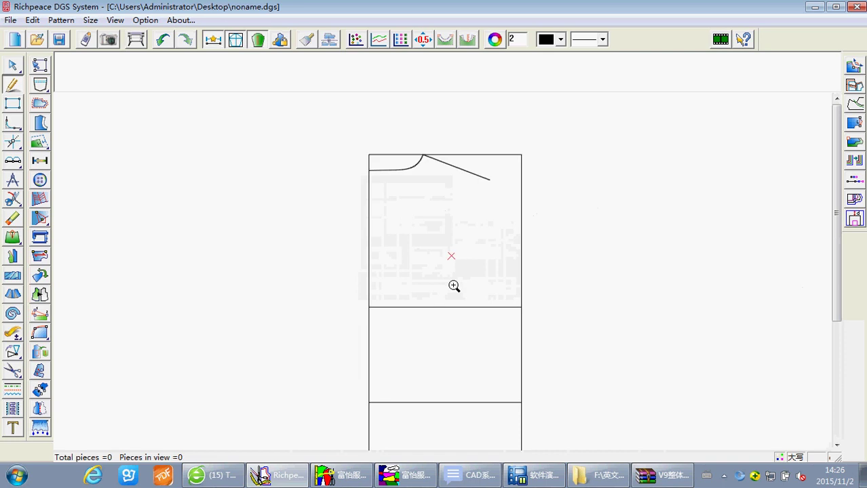
- Draw a vertical guide from 17 along the upper horizontal line up to the shoulder line
left_click(424, 306)
type("17")
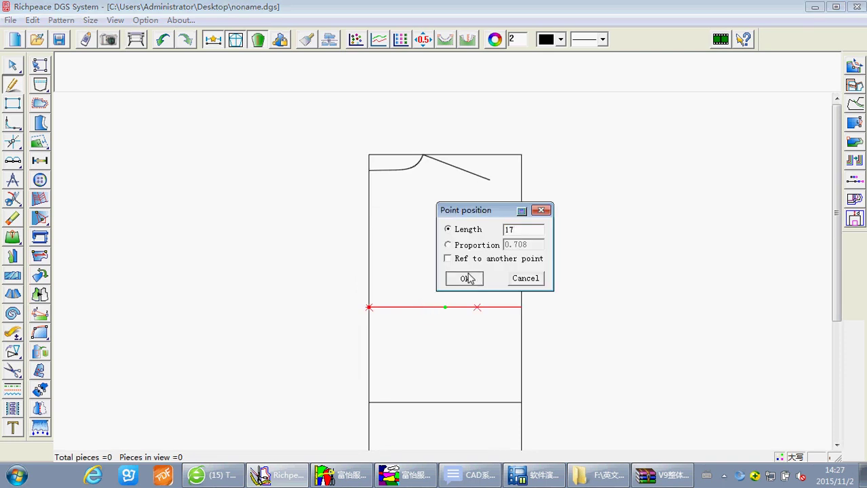
left_click(464, 278)
scroll(475, 244, "up", 1)
scroll(444, 271, "up", 1)
left_click(442, 265)
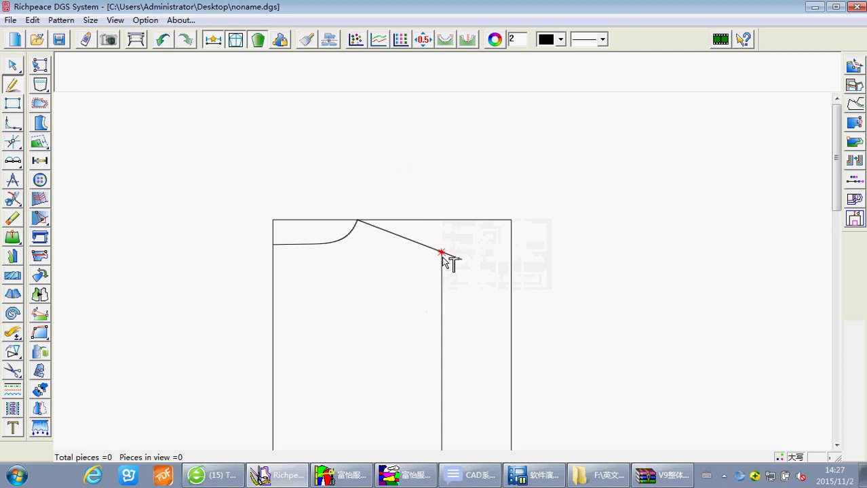
scroll(445, 267, "down", 2)
scroll(461, 258, "up", 3)
- Draw the armhole curve from the shoulder end through two points to the chest-line corner
left_click(497, 192)
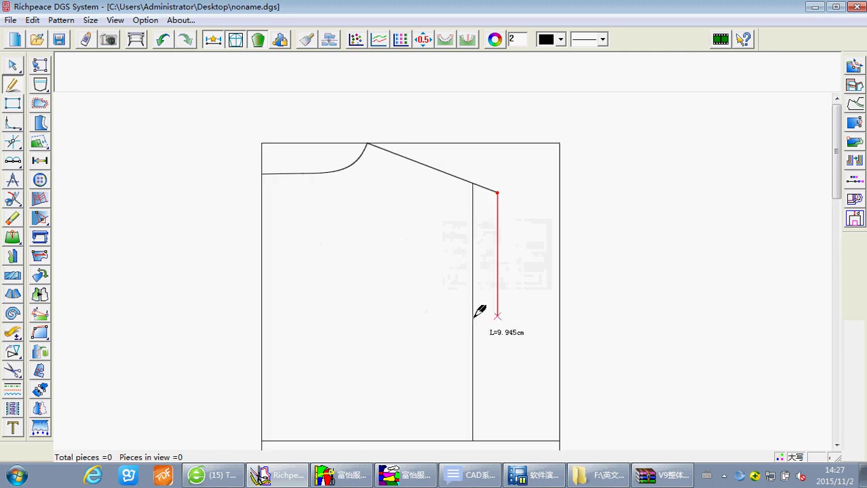
left_click(472, 312)
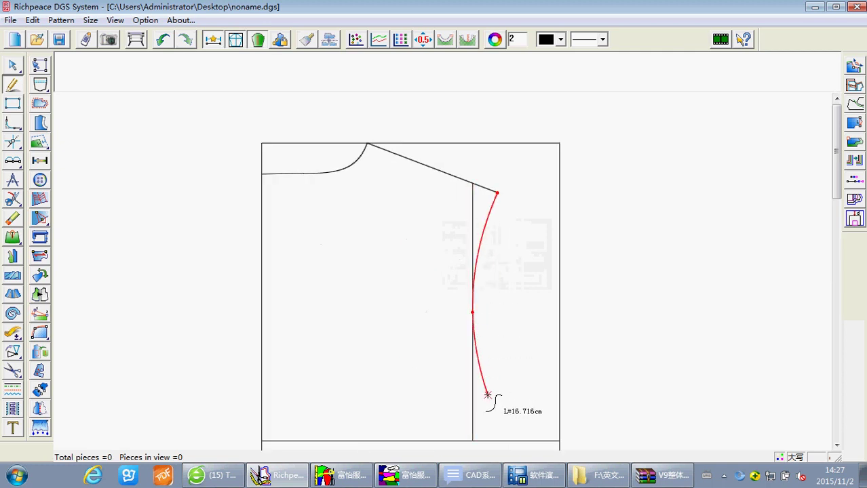
left_click(487, 395)
left_click(559, 440)
right_click(559, 441)
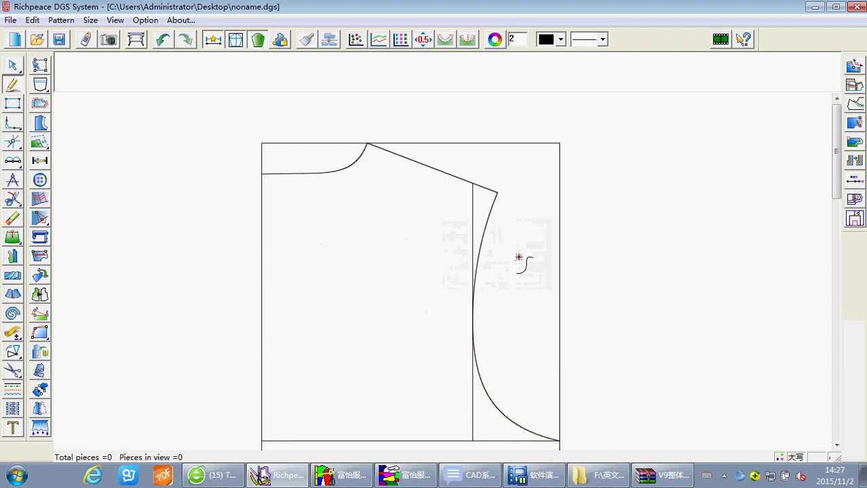
scroll(511, 295, "down", 1)
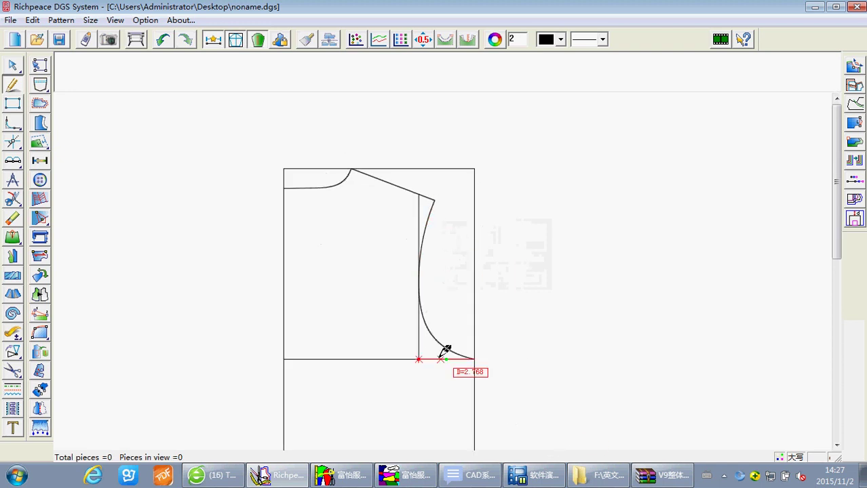
scroll(450, 278, "down", 2)
scroll(454, 263, "up", 1)
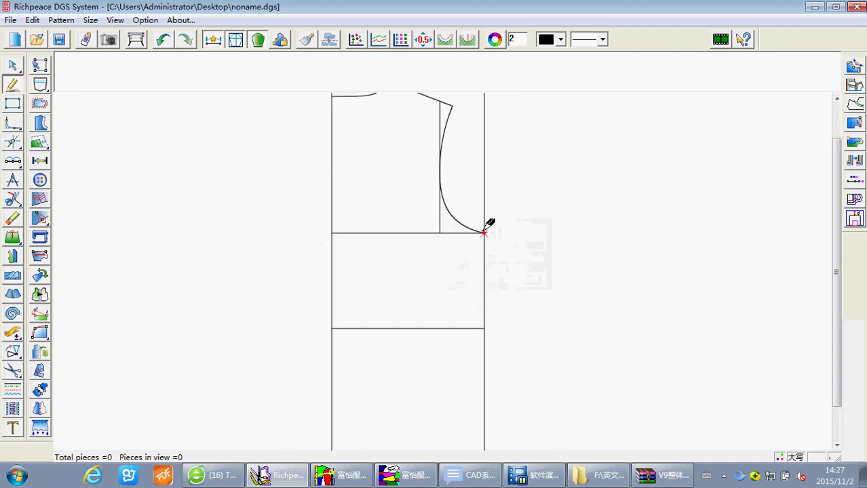
- Draw the side seam curve, 1 cm in at the waist, ending at a 1-by-1 hem offset
left_click(485, 233)
left_click(482, 329)
type("1")
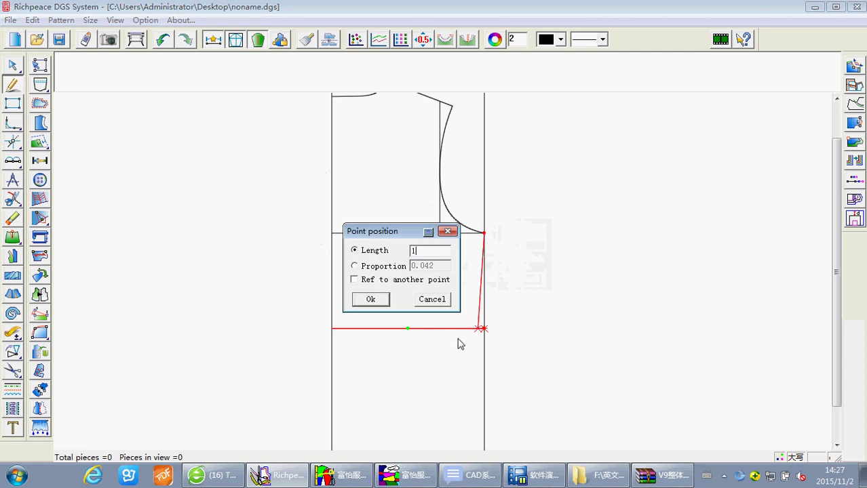
left_click(371, 299)
scroll(417, 350, "down", 1)
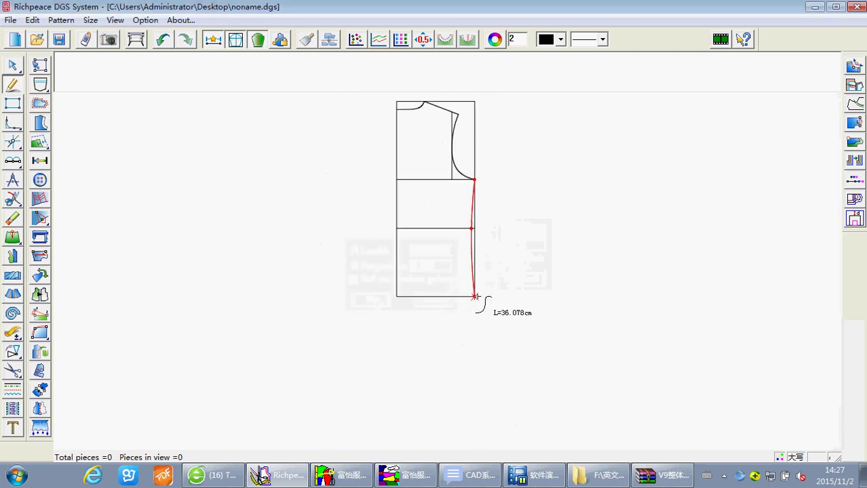
key("Return")
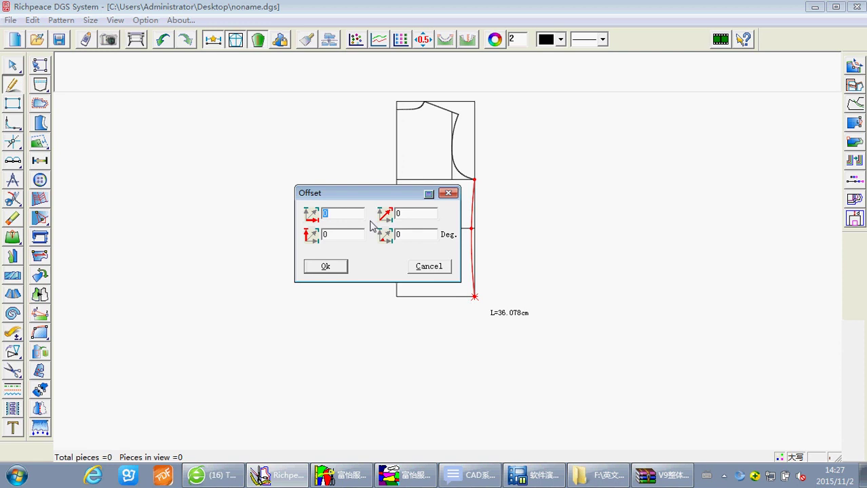
type("11")
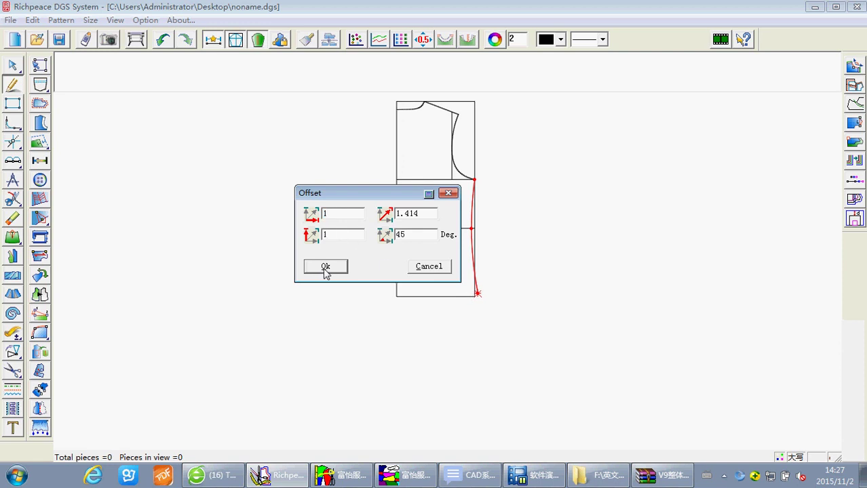
left_click(326, 266)
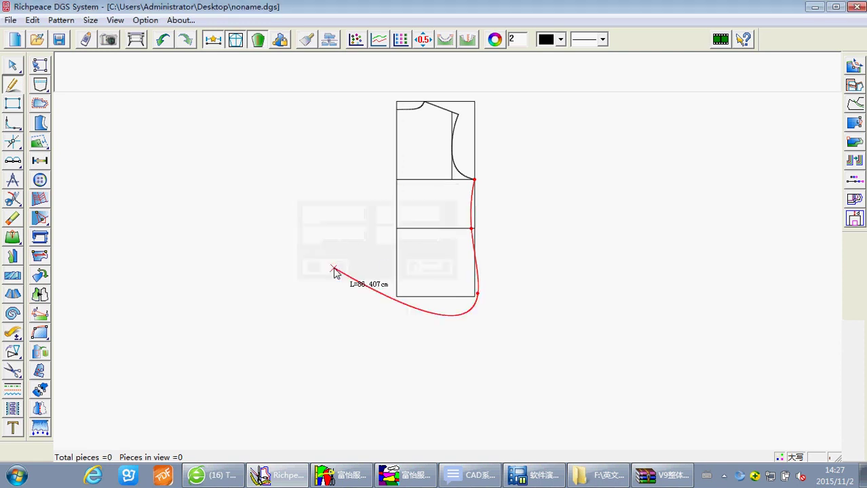
right_click(422, 299)
scroll(428, 285, "up", 2)
- Draw the hem line from the side seam end to the bottom-left corner
left_click(421, 259)
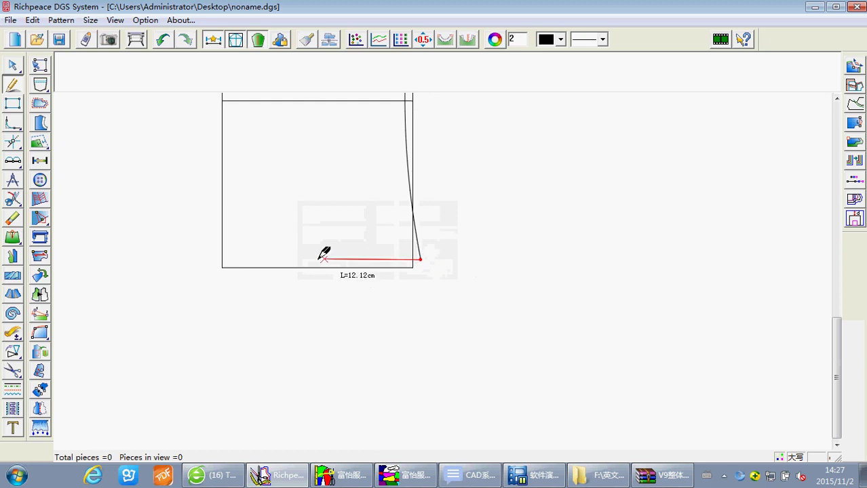
left_click(222, 267)
right_click(257, 269)
scroll(287, 270, "up", 2)
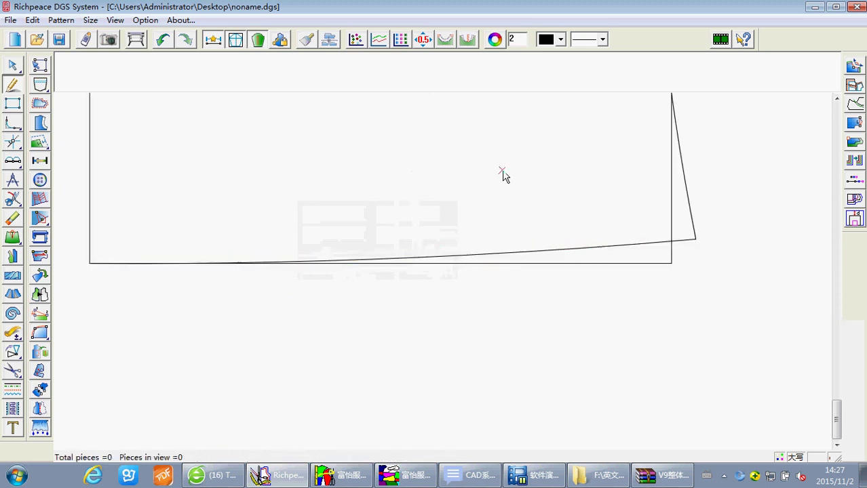
scroll(464, 257, "up", 2)
scroll(443, 265, "up", 1)
scroll(450, 272, "up", 1)
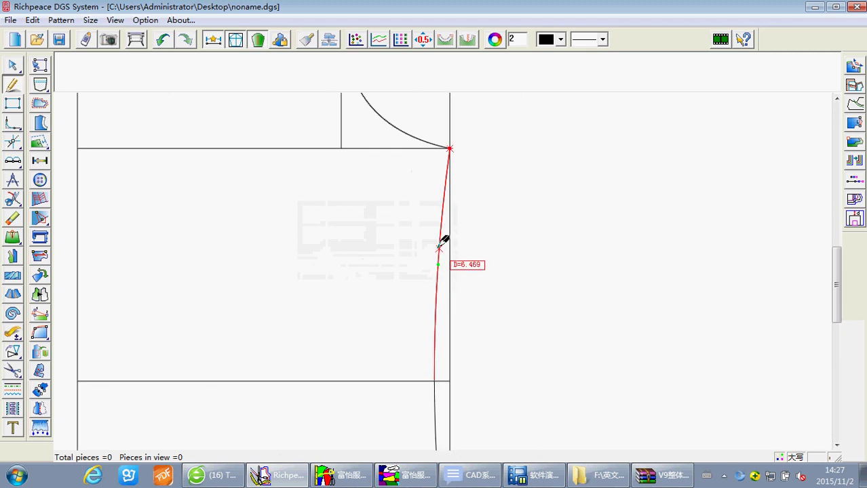
- Reshape the upper and lower parts of the side seam curve
right_click(443, 245)
right_click(443, 249)
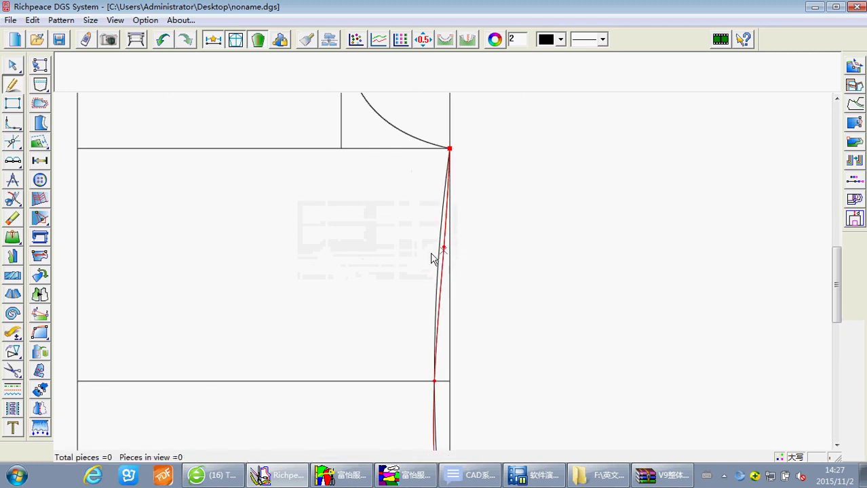
scroll(367, 313, "down", 2)
scroll(449, 408, "down", 1)
scroll(454, 263, "up", 2)
right_click(478, 250)
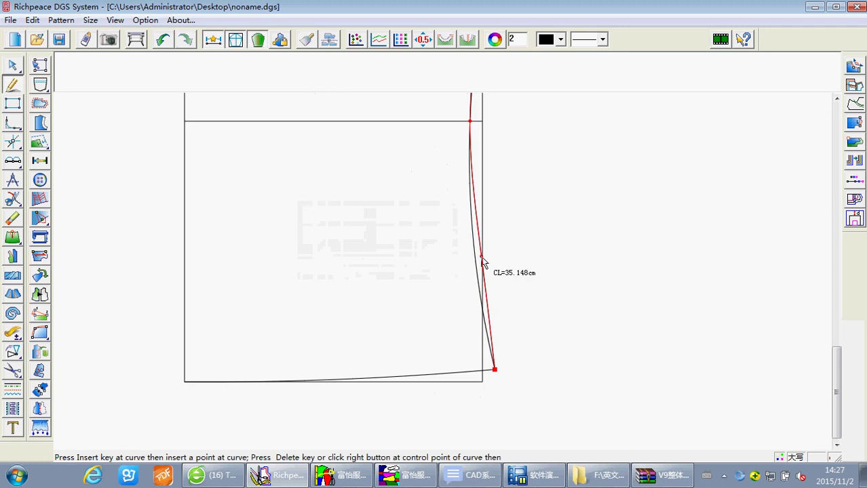
right_click(482, 261)
scroll(456, 254, "down", 2)
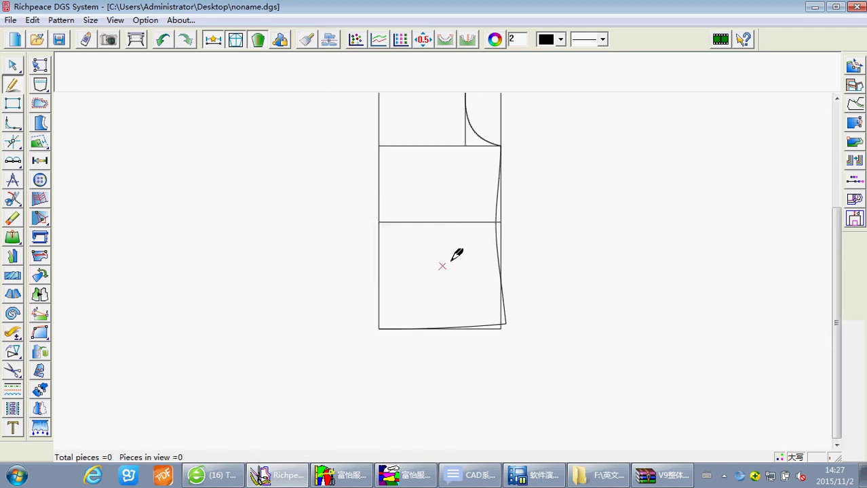
- Draw the dart centre line from the waist, 10 cm up and 13 cm down
left_click(438, 222)
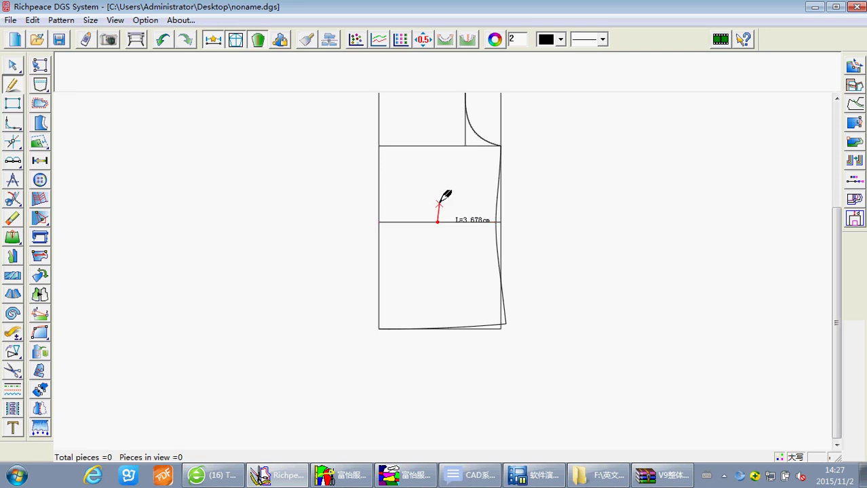
left_click(438, 174)
type("1")
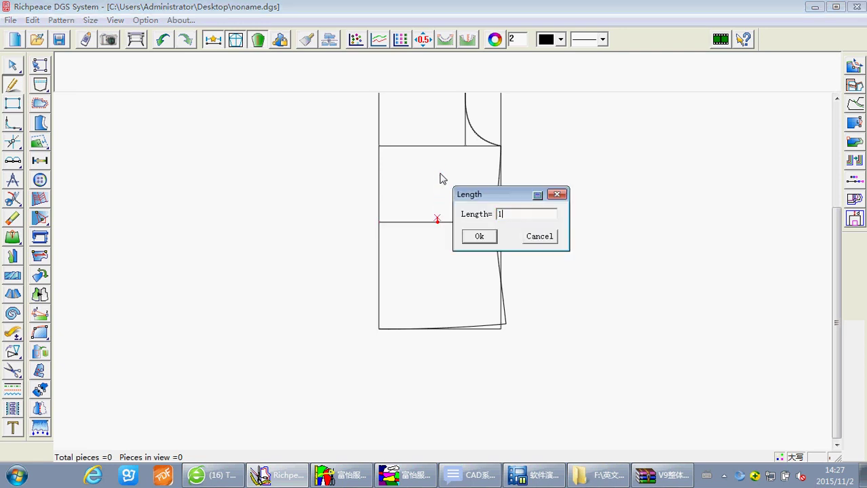
type("0")
left_click(479, 236)
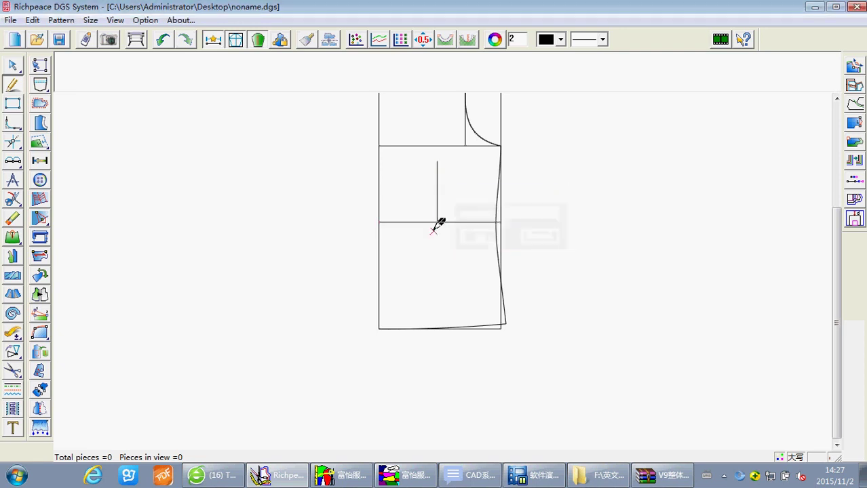
left_click(437, 276)
type("13")
left_click(475, 246)
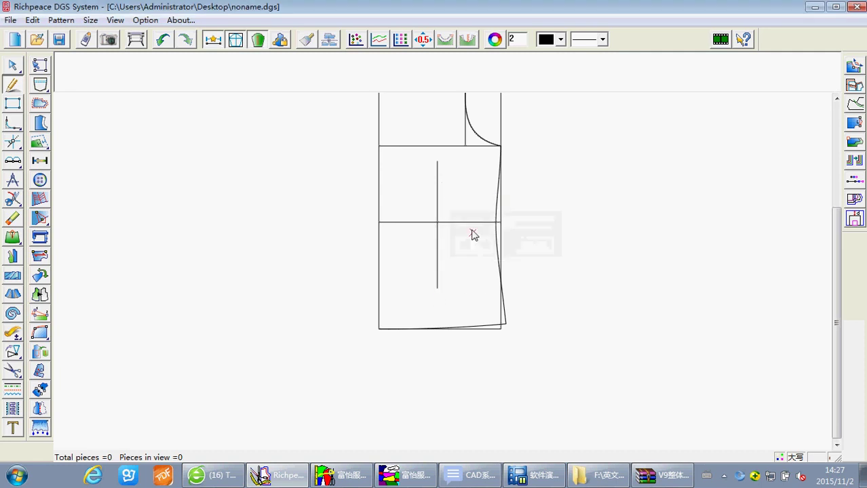
- Draw a dart leg from the dart top through a waist point 1 cm out to the dart bottom
left_click(437, 161)
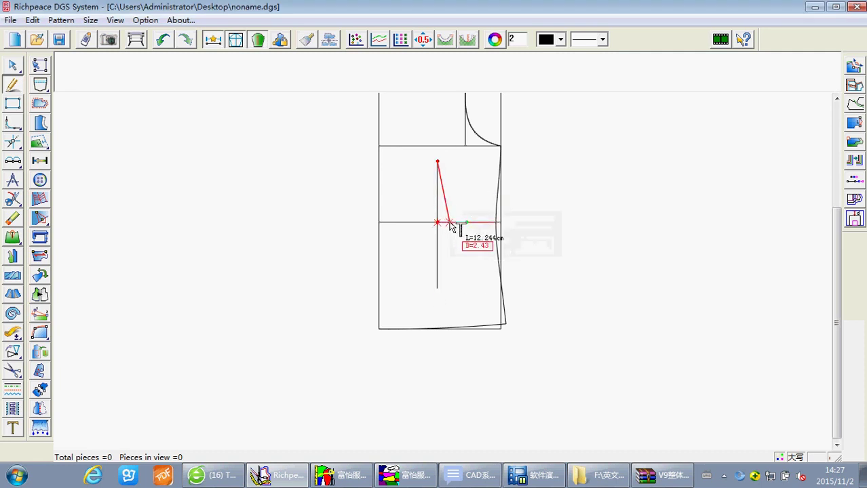
left_click(441, 223)
type("1")
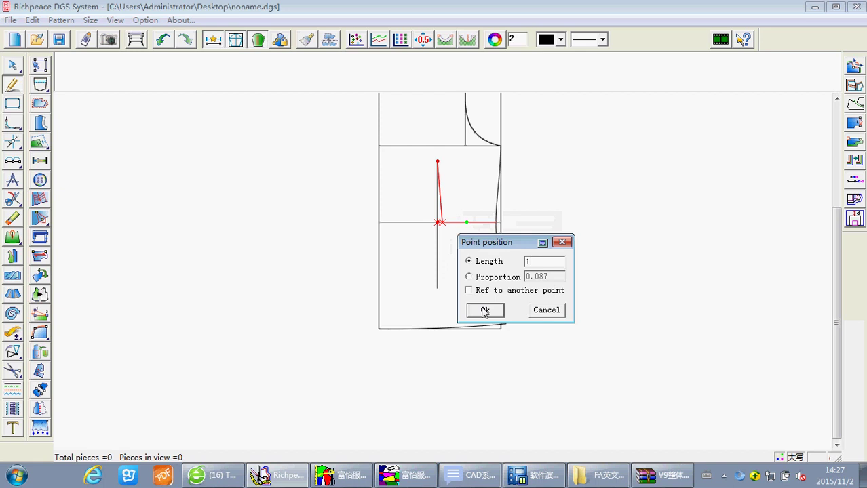
left_click(485, 311)
right_click(437, 290)
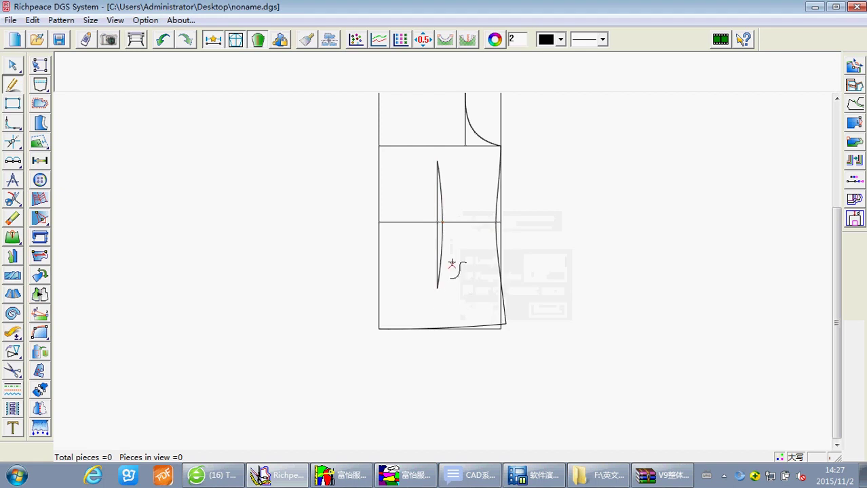
scroll(447, 264, "up", 2)
scroll(447, 264, "up", 2)
scroll(442, 271, "up", 2)
- Adjust the dart leg's curve, pulling its middle inward
left_click(436, 343)
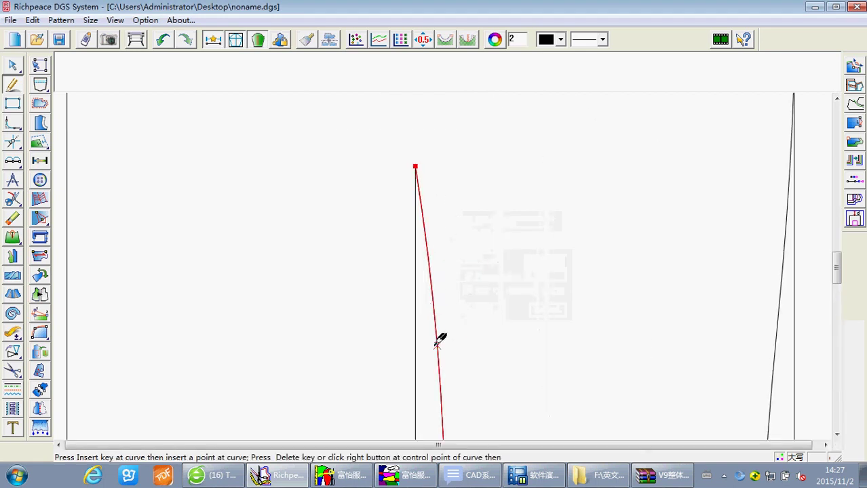
left_click(438, 355)
right_click(466, 360)
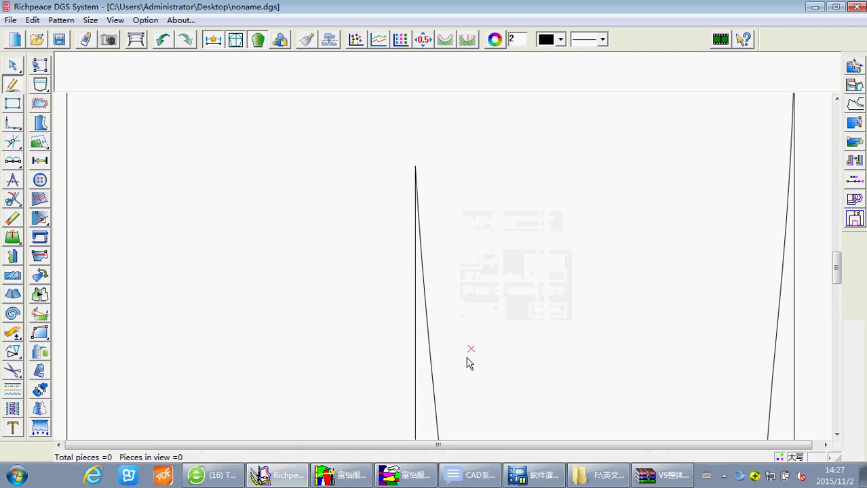
scroll(467, 360, "down", 2)
scroll(438, 319, "down", 2)
scroll(441, 294, "up", 3)
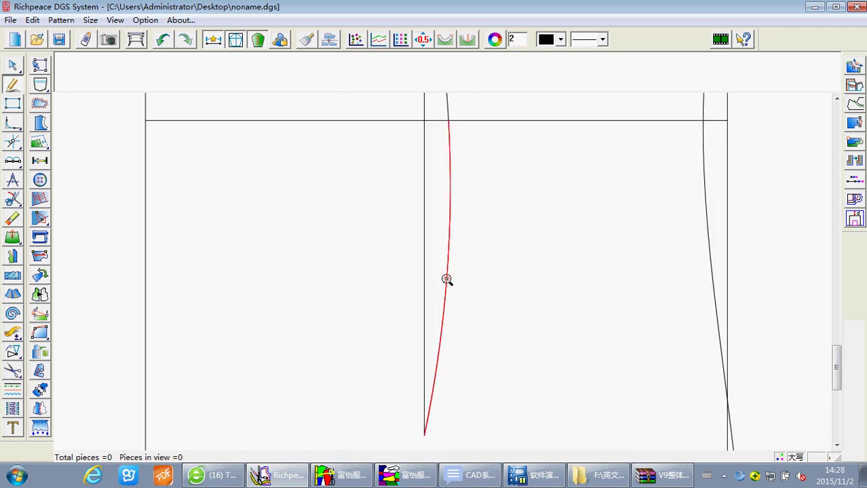
left_click(447, 279)
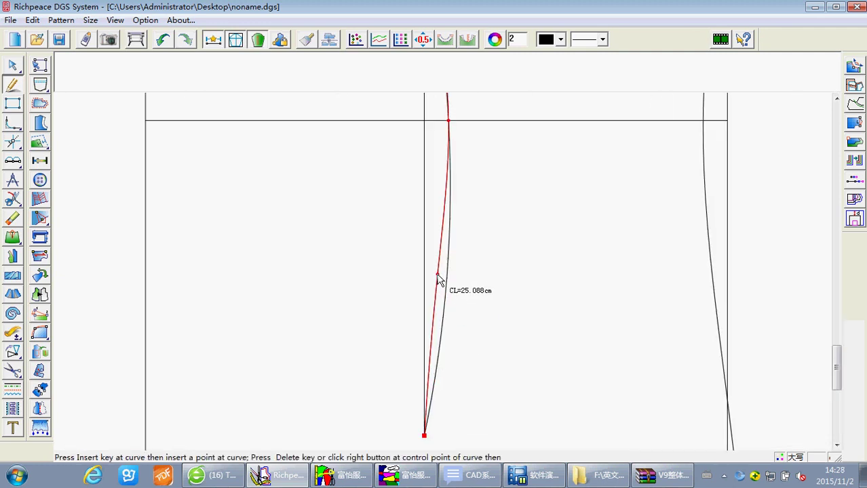
left_click(442, 277)
right_click(467, 280)
scroll(467, 279, "down", 2)
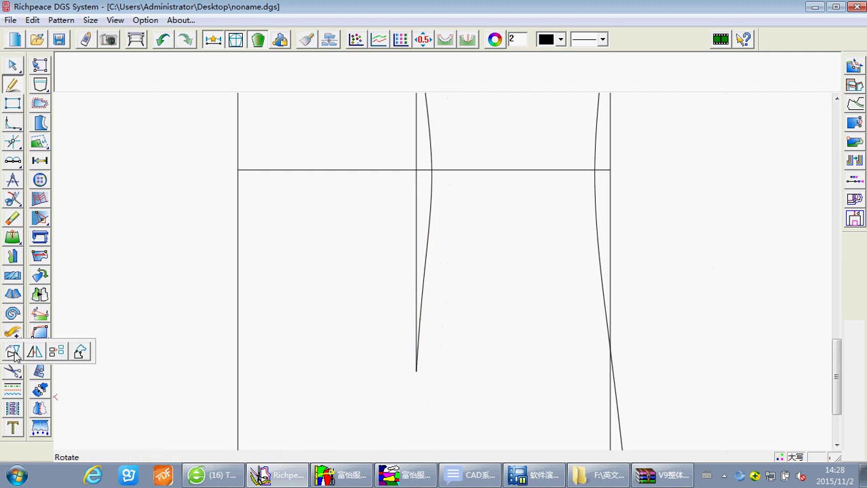
- Mirror the dart leg across the dart centre line to form a diamond-shaped waist dart
left_click(36, 353)
scroll(443, 277, "down", 1)
scroll(449, 273, "down", 1)
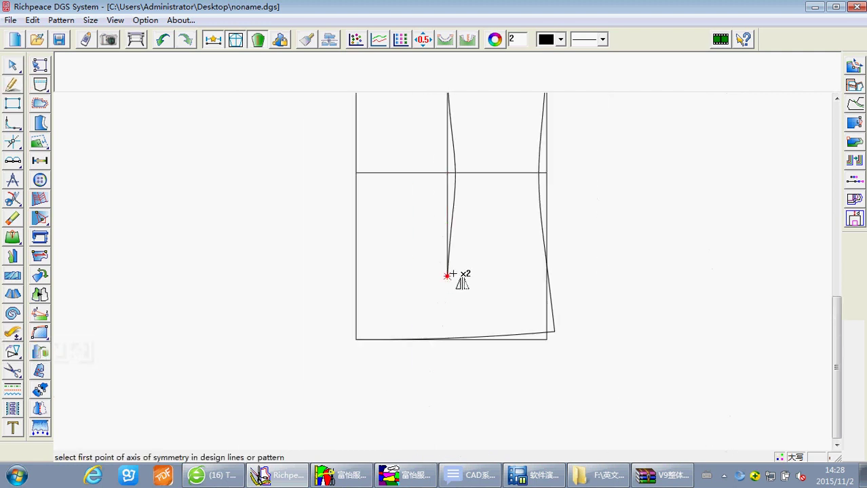
scroll(453, 203, "down", 1)
left_click(449, 148)
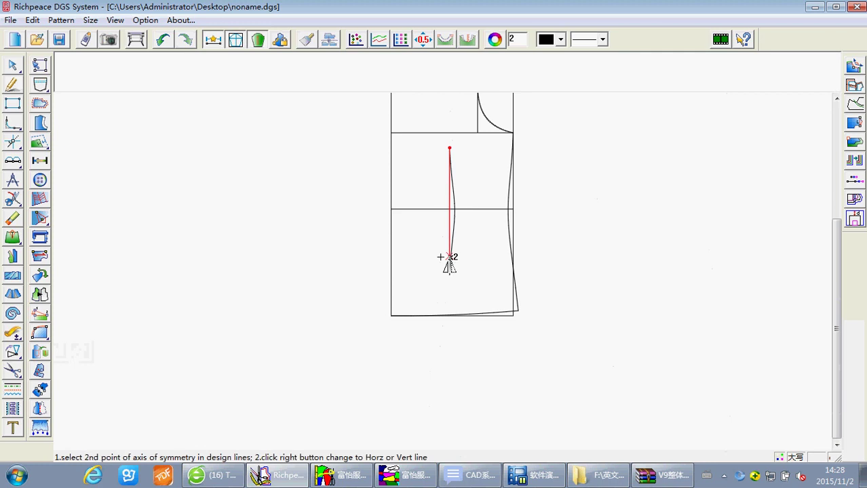
left_click(449, 274)
left_click(461, 200)
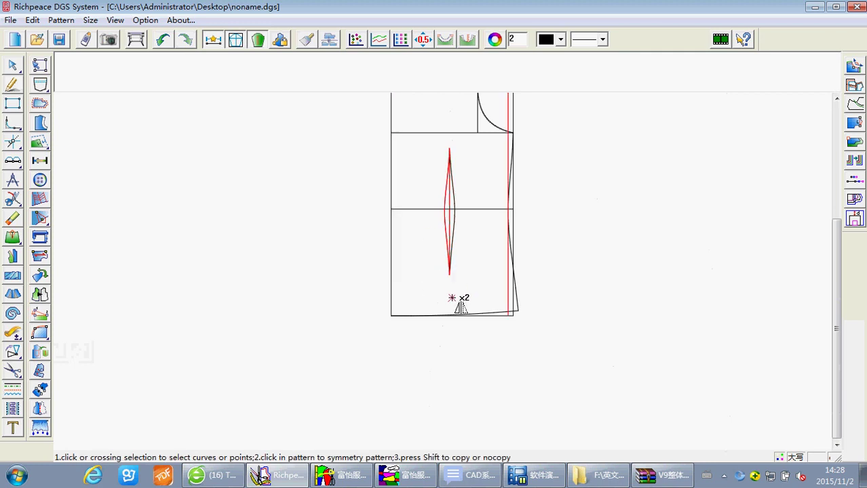
right_click(440, 278)
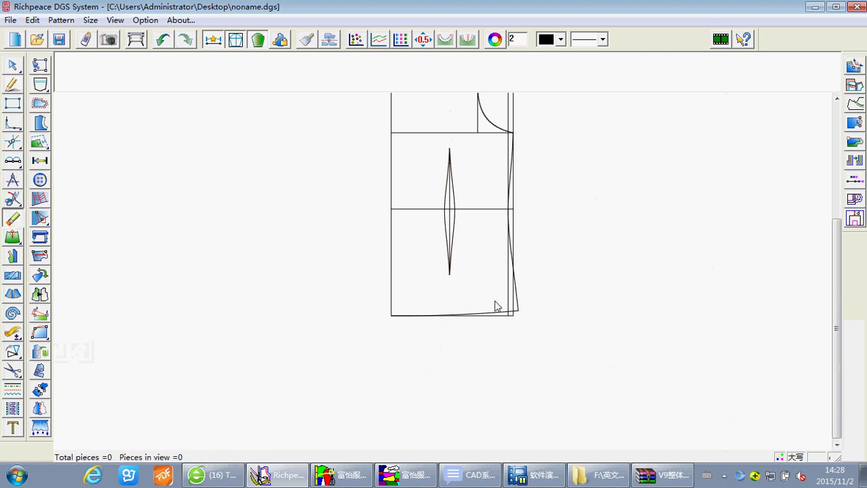
scroll(387, 262, "down", 2)
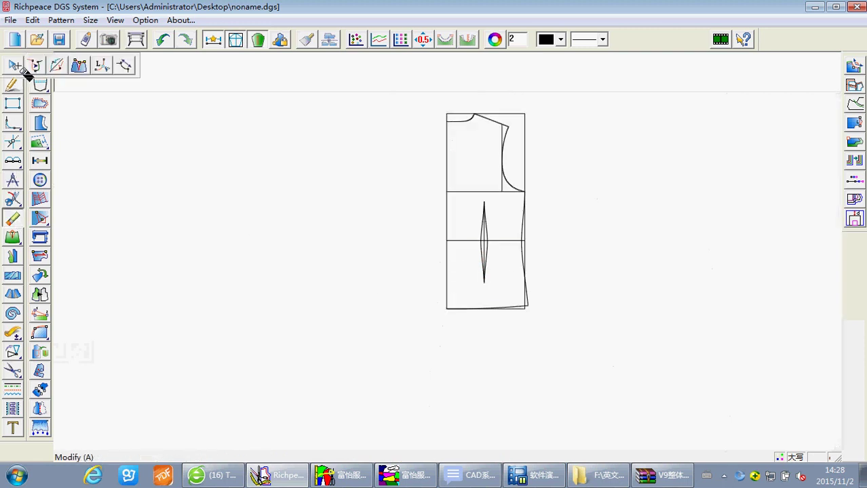
- Cut the front bodice piece by tracing its outline lines and the waist dart lines
left_click(13, 370)
left_click(448, 121)
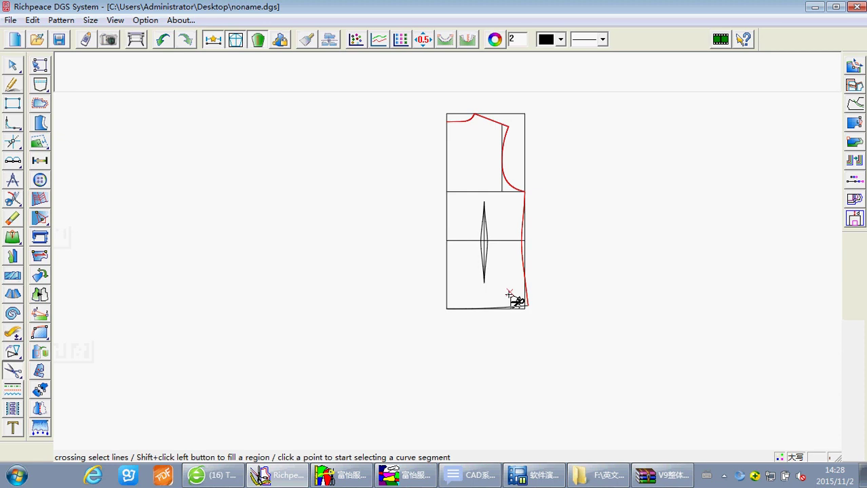
left_click(516, 309)
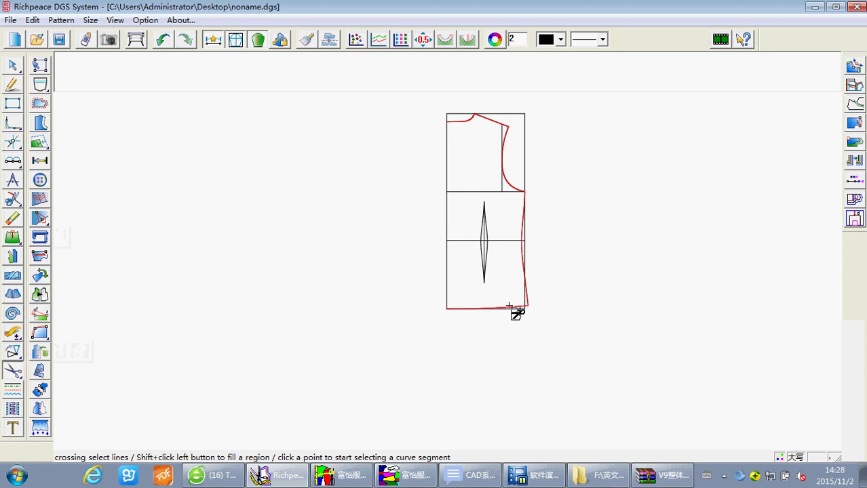
left_click(447, 231)
scroll(475, 227, "up", 3)
left_click(463, 283)
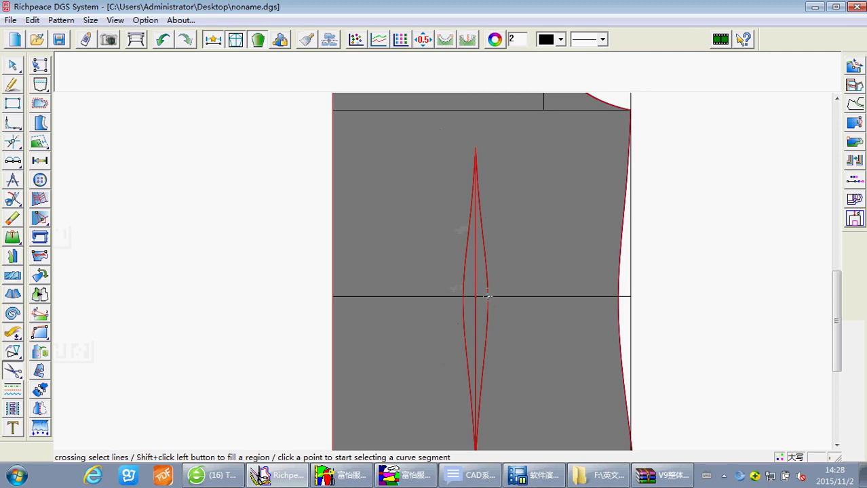
scroll(434, 293, "down", 2)
right_click(472, 293)
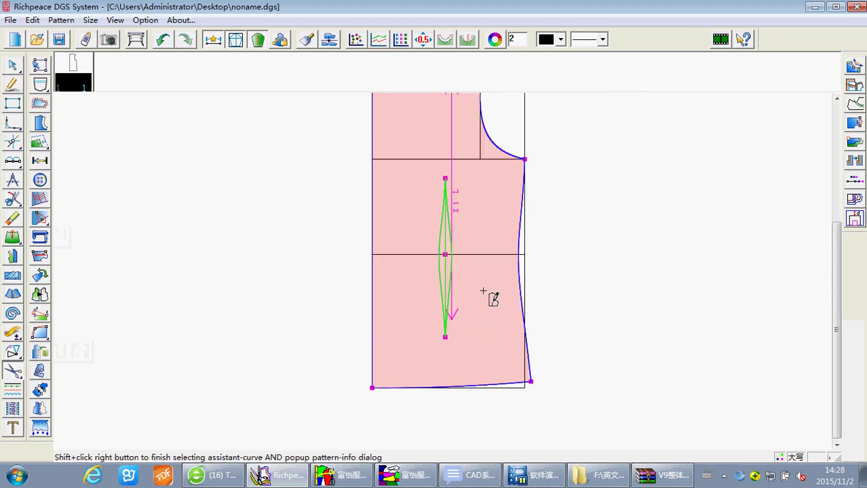
- Place the new front bodice piece beside the draft
scroll(429, 286, "down", 1)
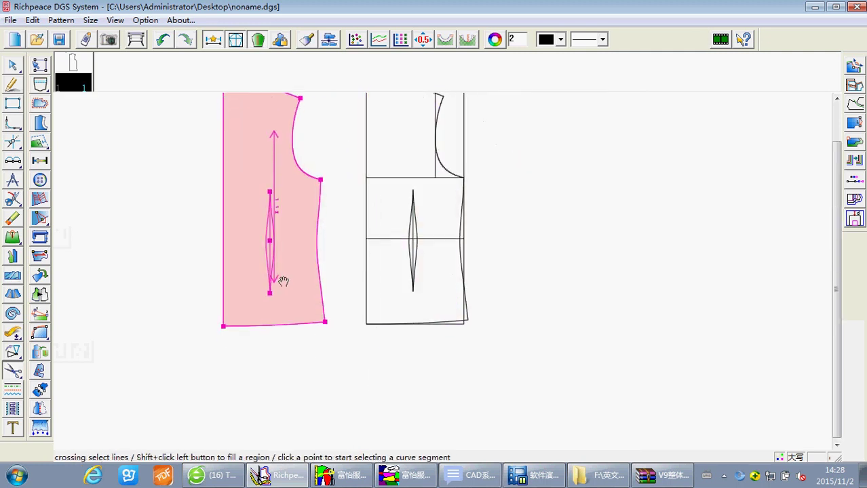
left_click(333, 275)
scroll(464, 252, "down", 1)
scroll(444, 283, "up", 2)
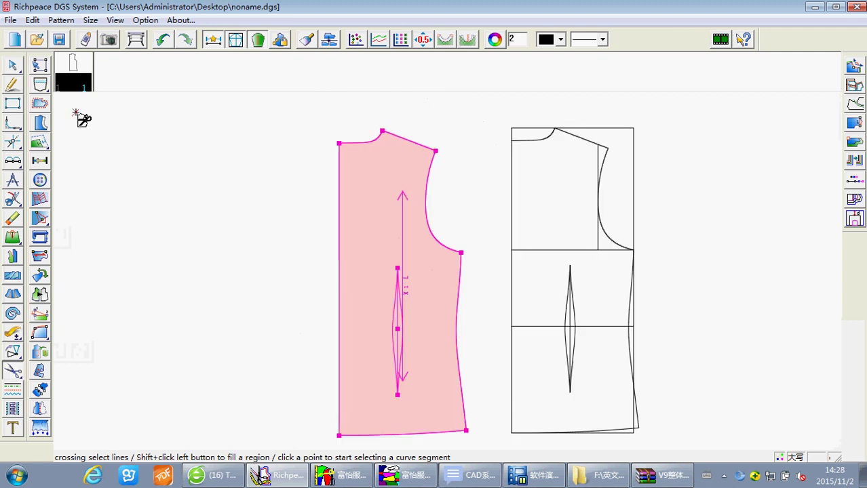
scroll(445, 273, "down", 1)
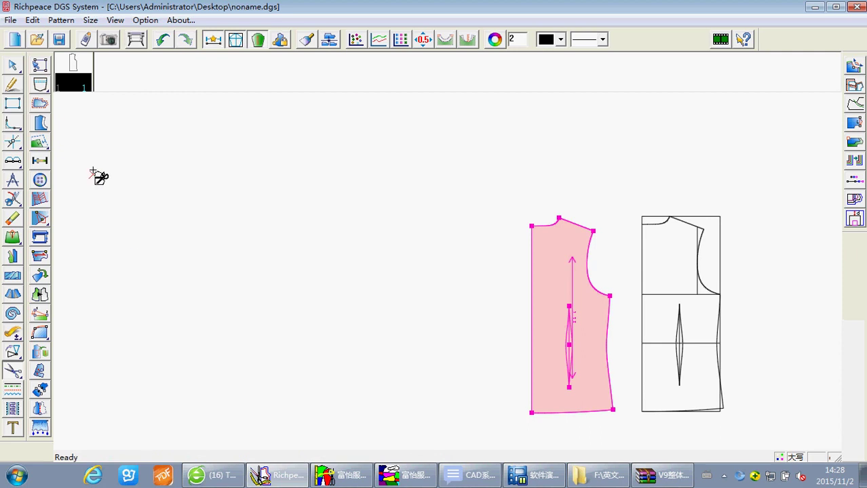
left_click(13, 22)
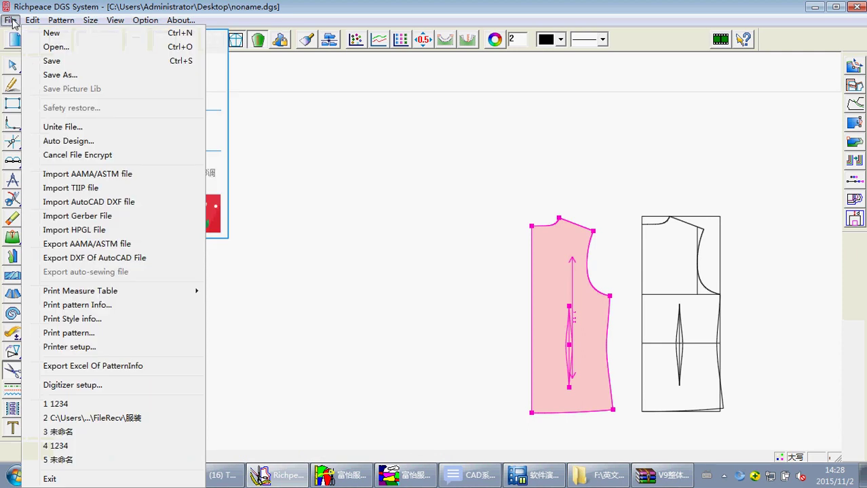
- Start Auto Design with the 1休闲装A style and adjust the size L 衣长 garment length
left_click(75, 140)
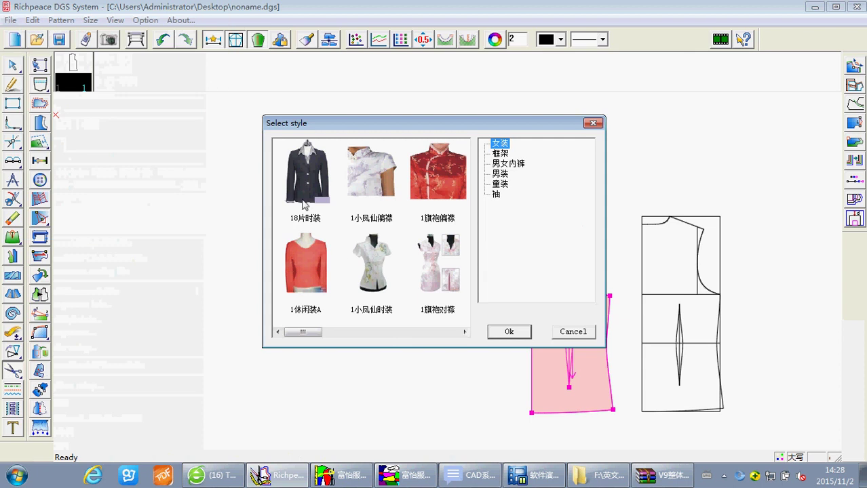
left_click(317, 273)
left_click(509, 331)
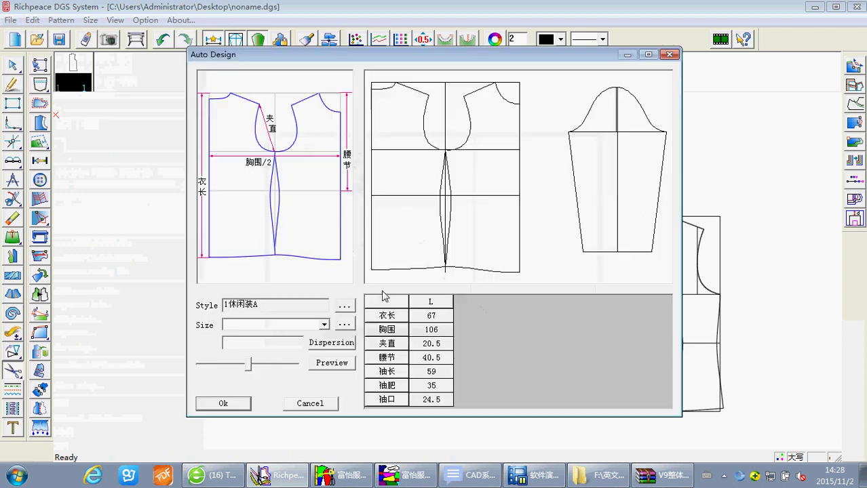
left_click(436, 317)
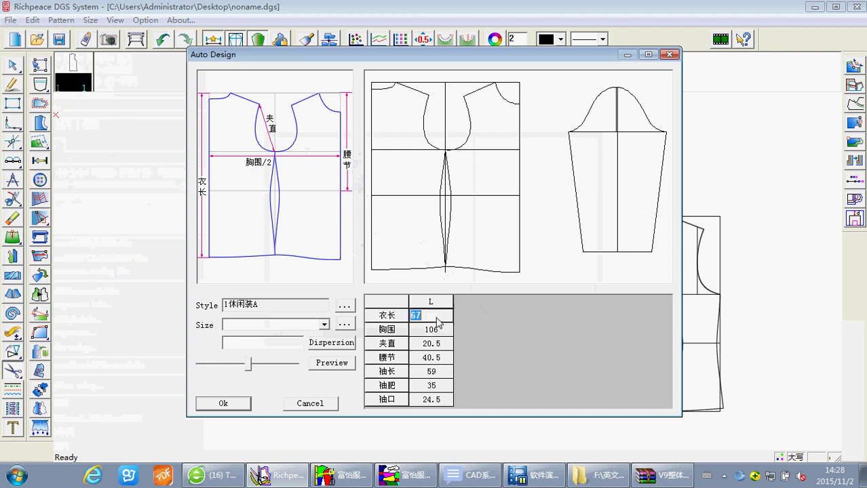
mouse_move(256, 370)
left_mouse_down()
mouse_move(274, 371)
mouse_move(238, 373)
mouse_move(248, 374)
left_mouse_up()
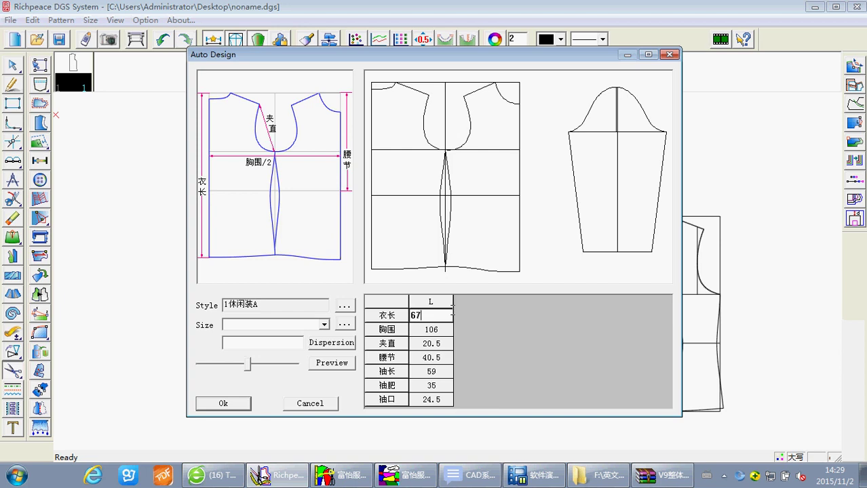
- Insert new size columns into the measurement table
left_click(431, 303)
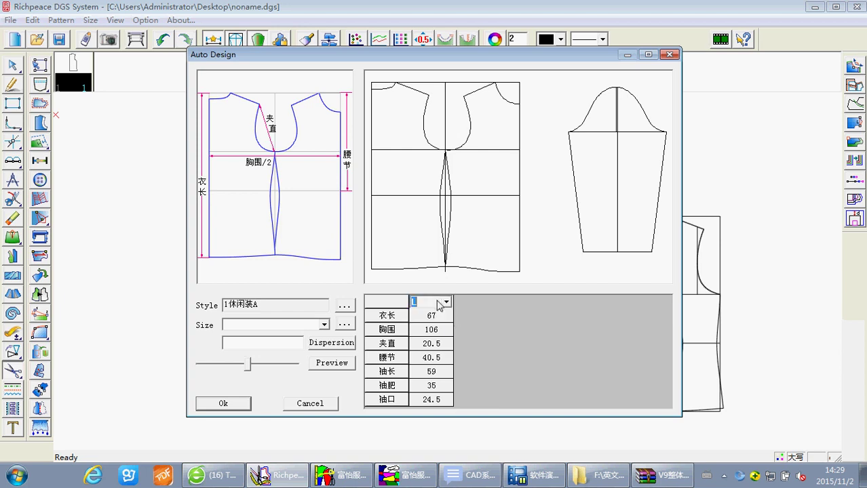
right_click(440, 307)
left_click(454, 309)
left_click(461, 302)
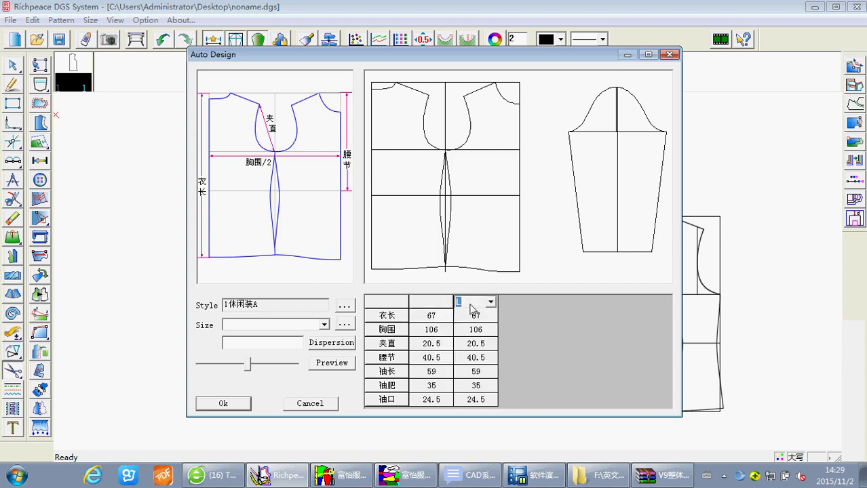
right_click(485, 309)
left_click(488, 315)
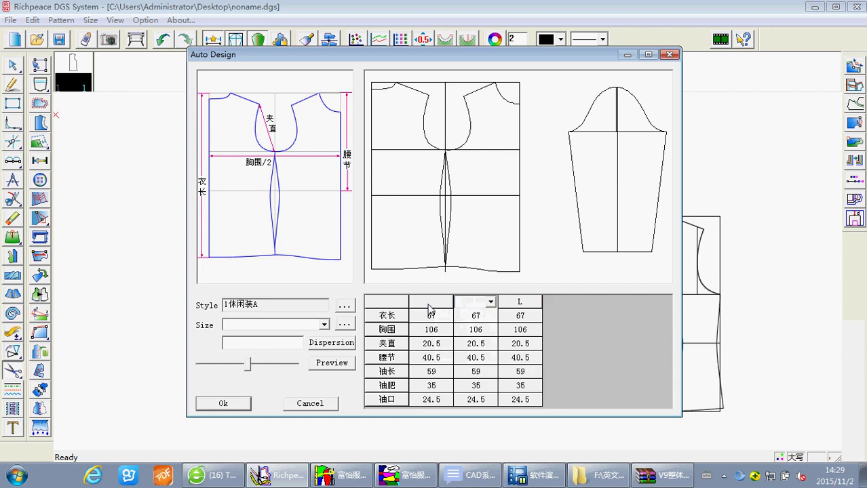
- Name the columns S and M, make M the base size, and confirm the design
left_click(430, 303)
left_click(477, 305)
right_click(476, 301)
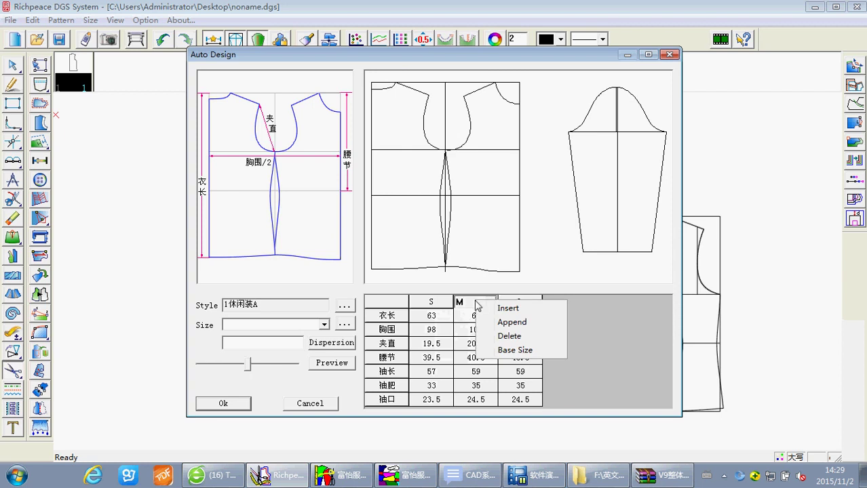
left_click(525, 351)
left_click(476, 358)
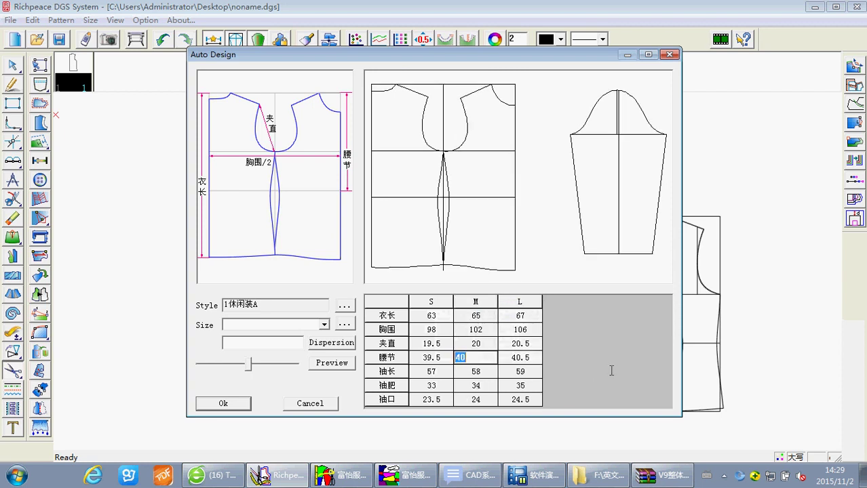
left_click(589, 371)
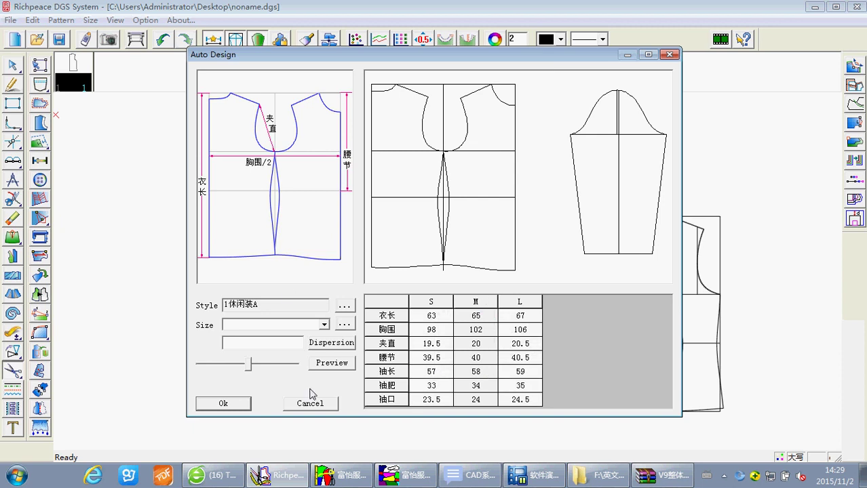
left_click(242, 405)
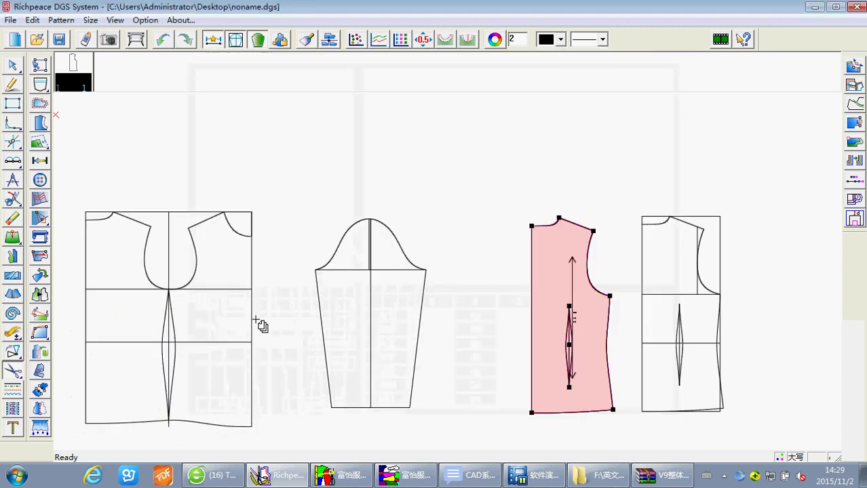
- Place the generated drafts and move the back, front and sleeve pieces beside the draft
left_click(259, 323)
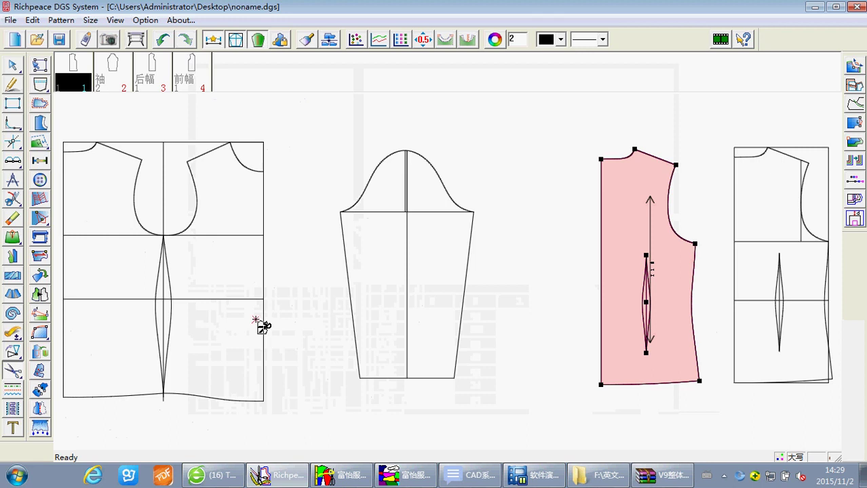
double_click(117, 78)
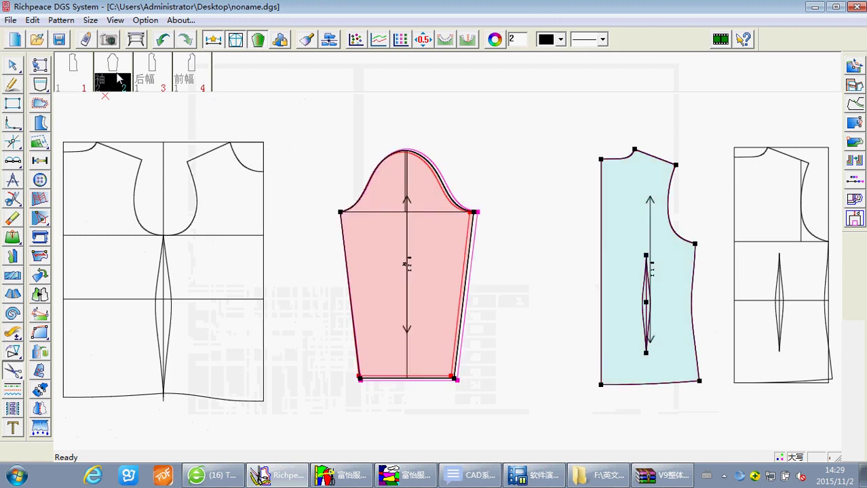
left_click(573, 225)
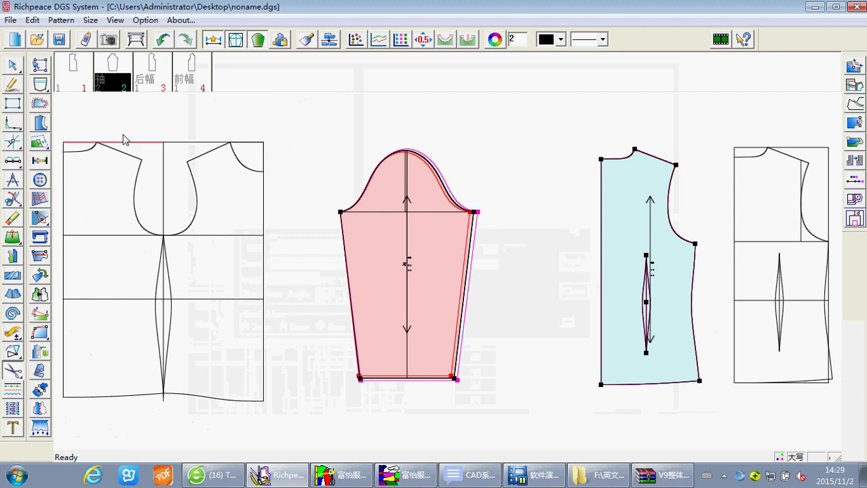
left_click(156, 82)
left_click(193, 78)
scroll(199, 328, "down", 2)
middle_click_drag(200, 327, 377, 243)
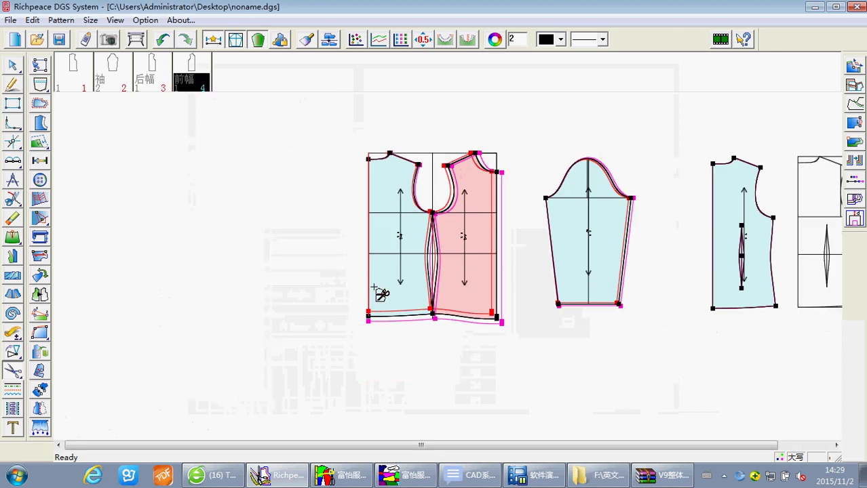
left_click_drag(391, 293, 198, 314)
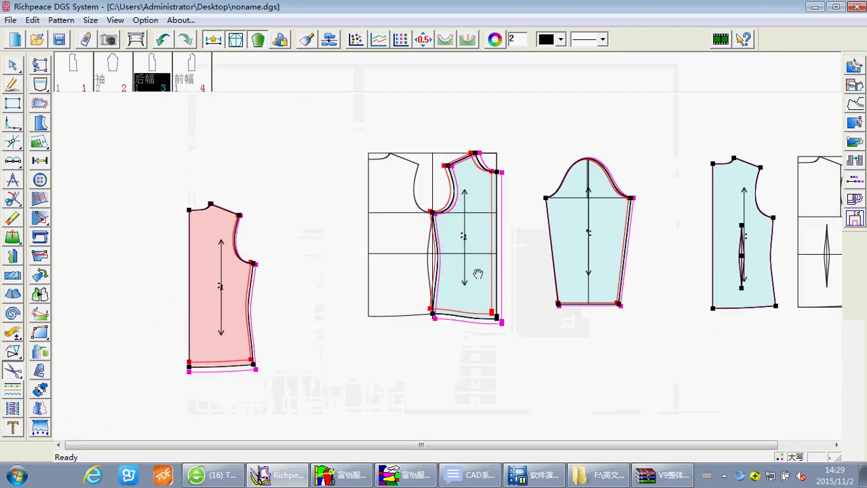
left_click_drag(478, 273, 333, 327)
mouse_move(583, 289)
left_mouse_down()
mouse_move(411, 371)
mouse_move(73, 331)
left_mouse_up()
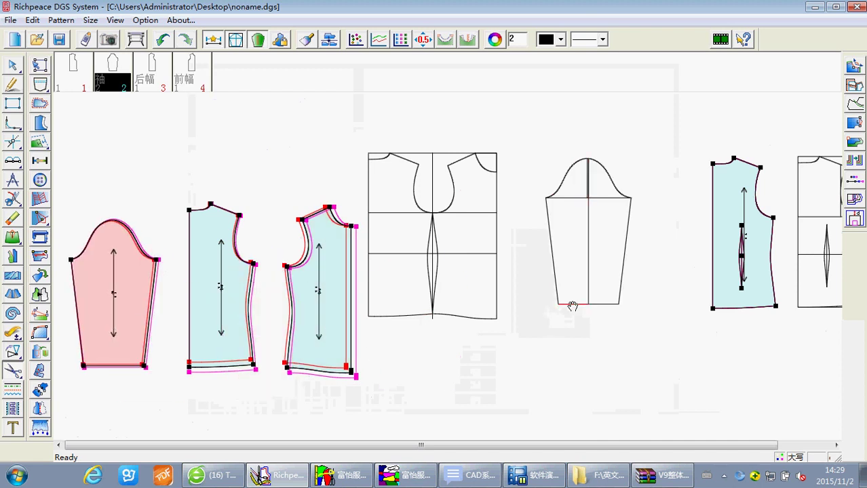
- Delete the earlier cut front bodice piece and toggle the draft outlines off and on
left_click_drag(737, 276, 725, 268)
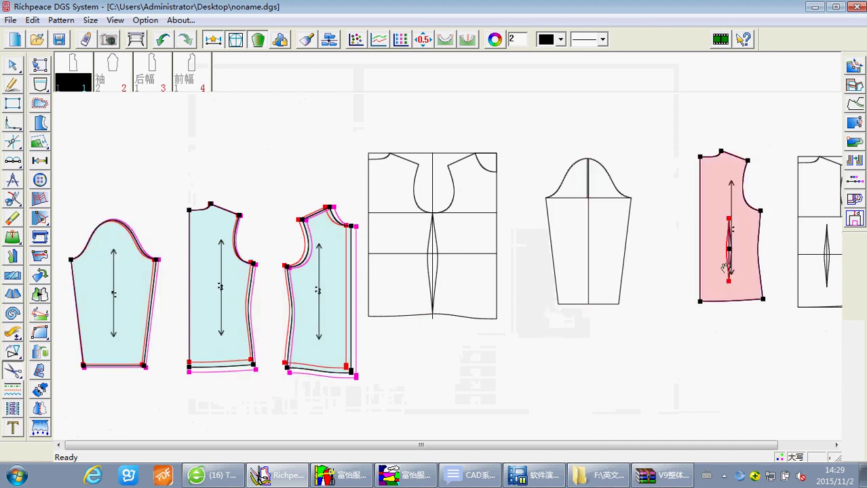
key("Delete")
left_click(422, 266)
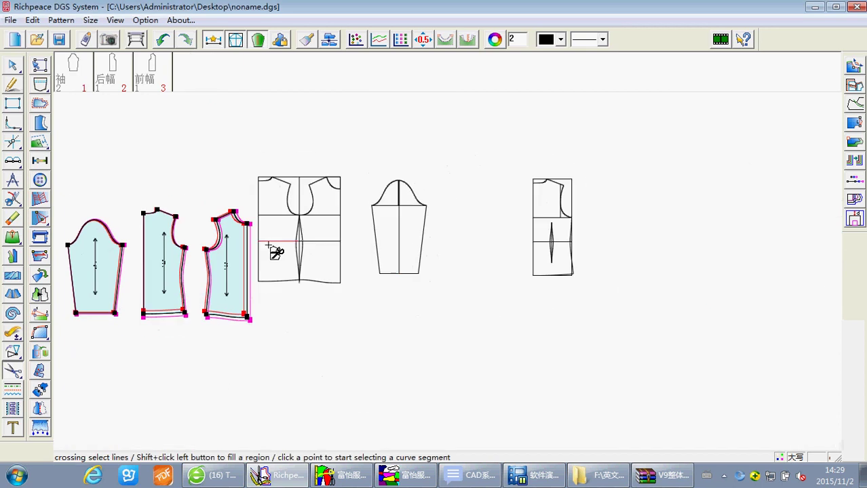
left_click(235, 41)
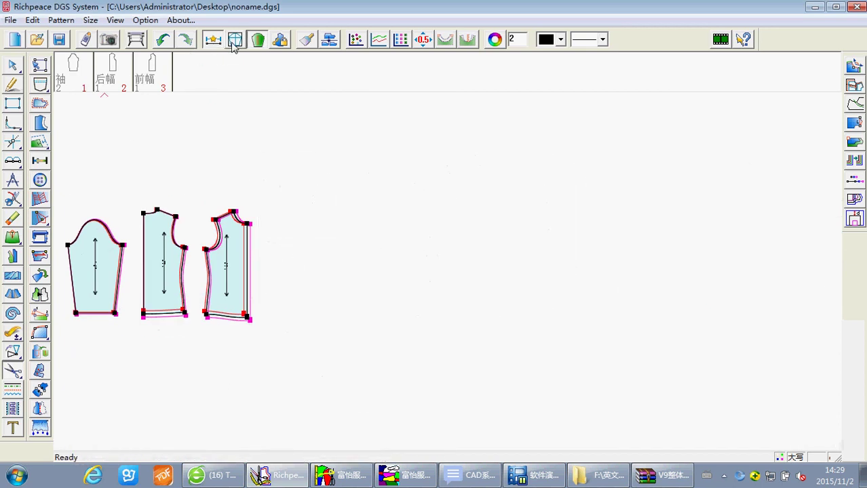
left_click(232, 42)
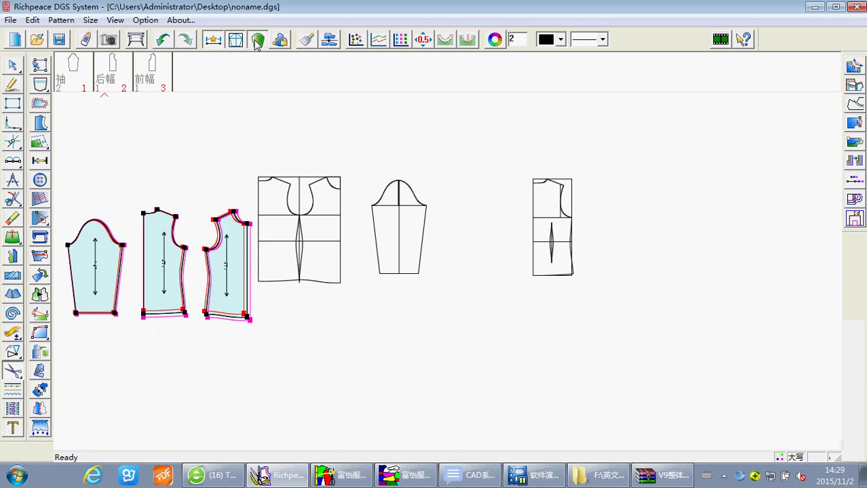
- Zoom in on the pieces and Save As yanshi.dgs on the Desktop
middle_click_drag(77, 271, 449, 273)
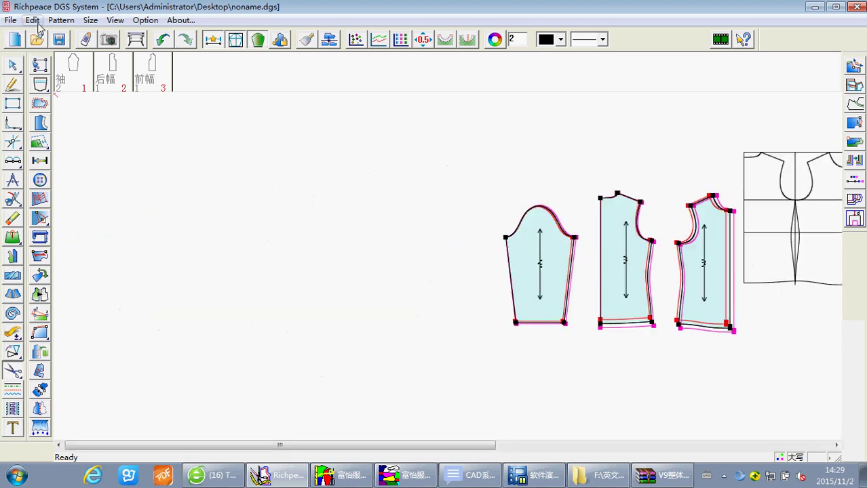
left_click(11, 20)
left_click(61, 70)
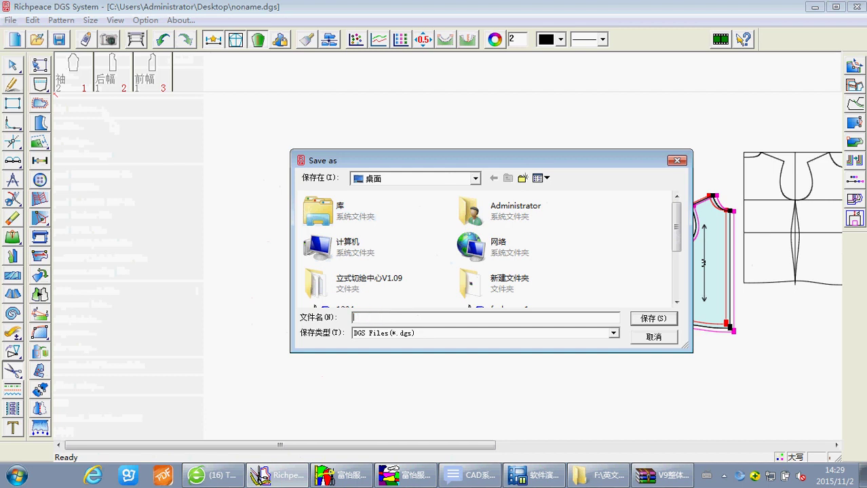
type("yanshi")
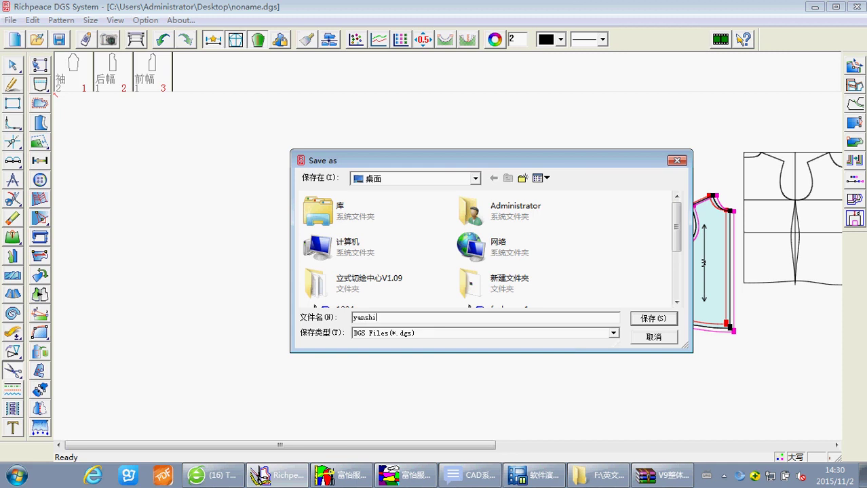
left_click(645, 319)
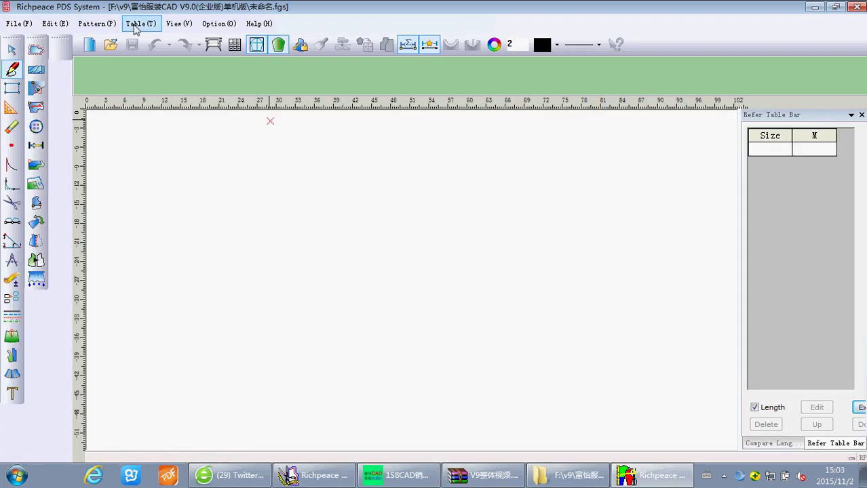
- Load the 衬衫尺寸.siz size table into the measurement table
left_click(135, 24)
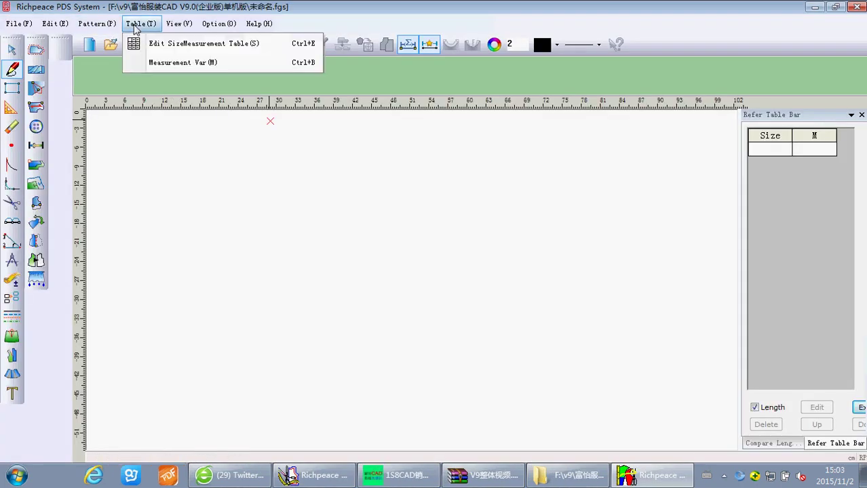
left_click(155, 42)
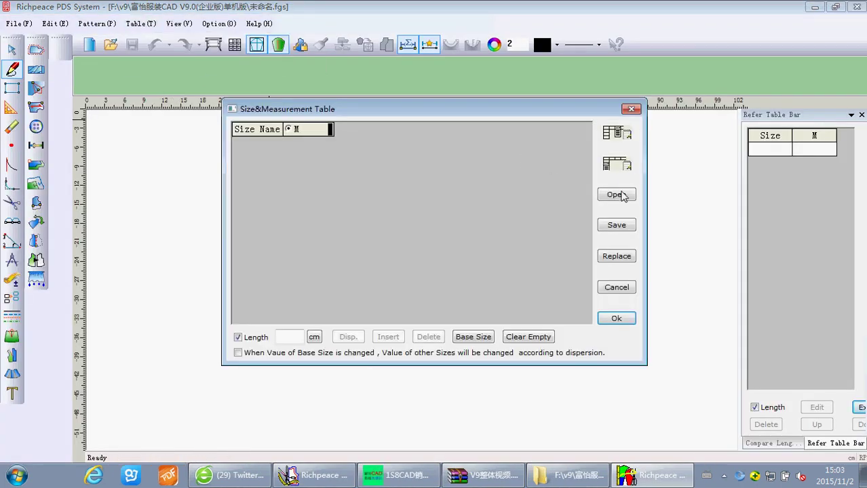
left_click(619, 196)
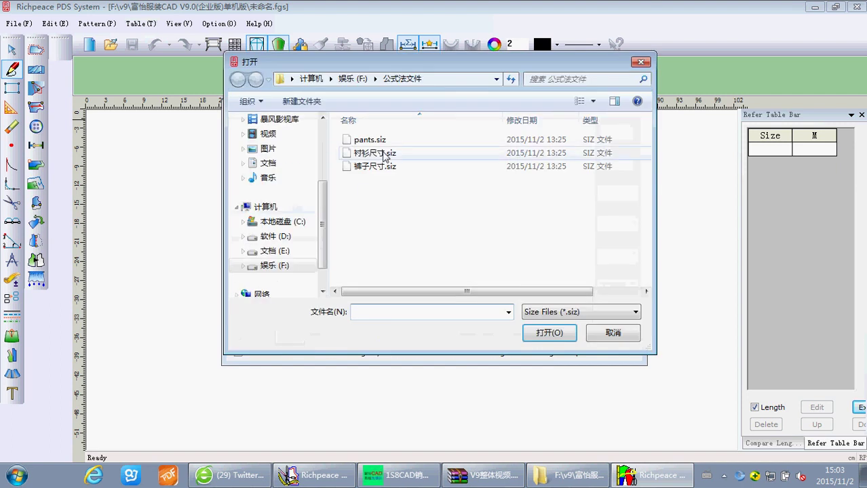
left_click(384, 154)
left_click(558, 331)
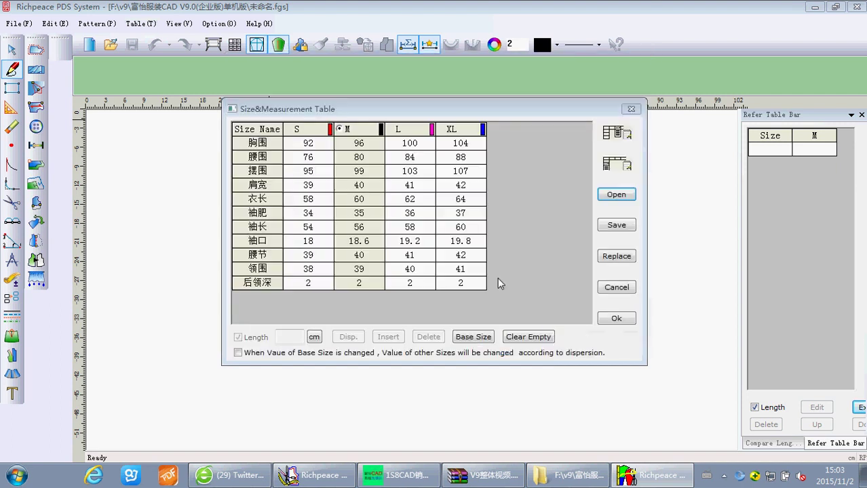
left_click(616, 318)
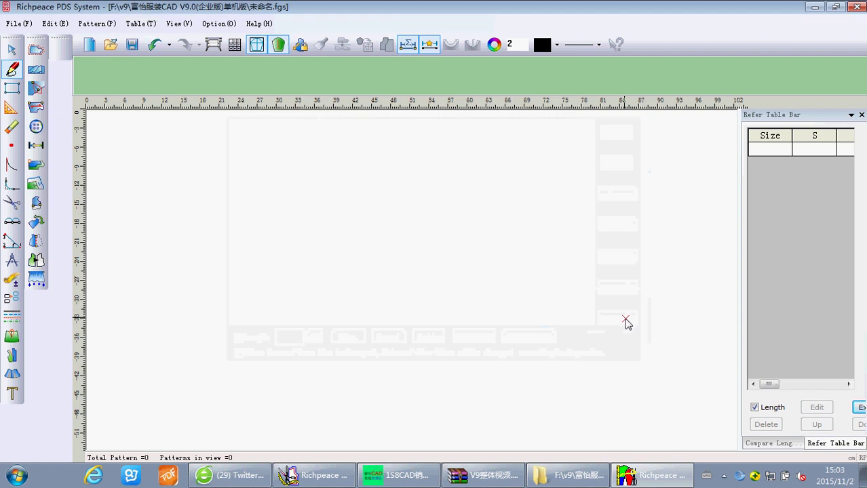
- Draw a rectangle 胸围/4 wide and 衣长 long, then hide its dimension labels
mouse_move(175, 153)
left_mouse_down()
mouse_move(294, 326)
mouse_move(318, 341)
left_mouse_up()
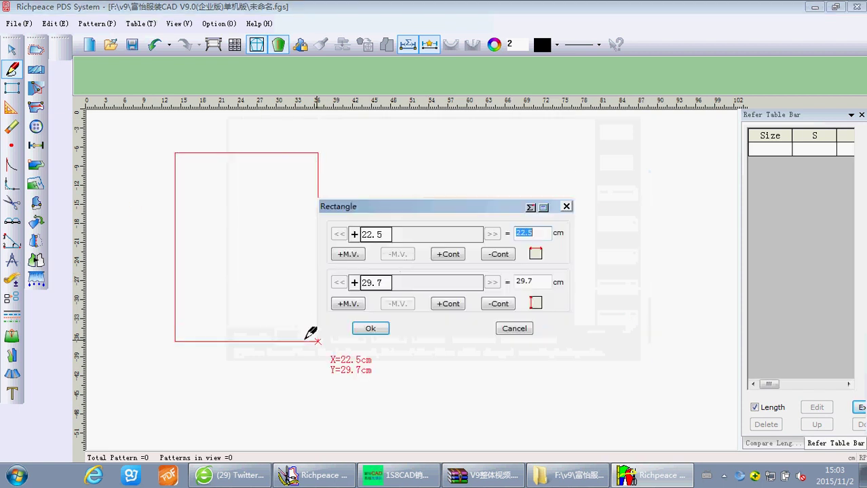
left_click(347, 254)
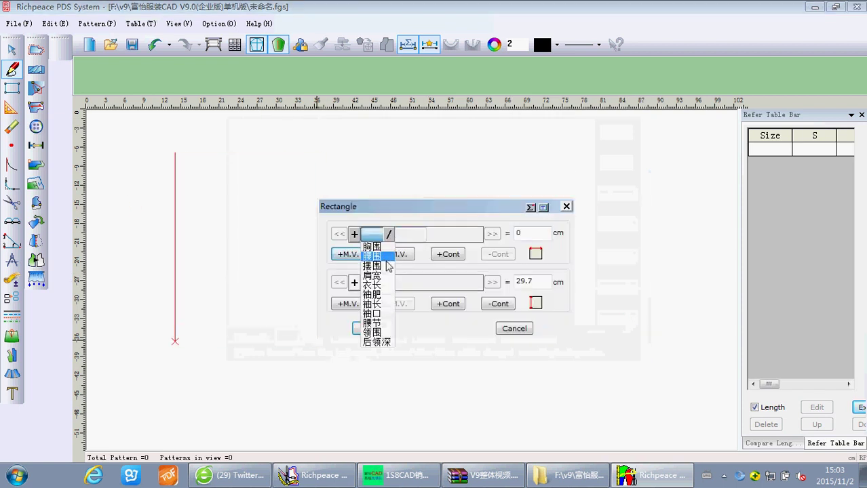
left_click(396, 248)
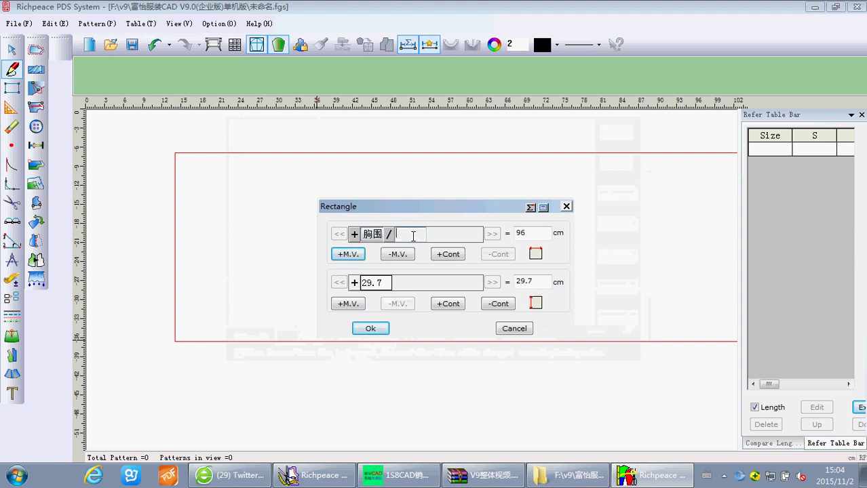
type("4")
left_click(364, 281)
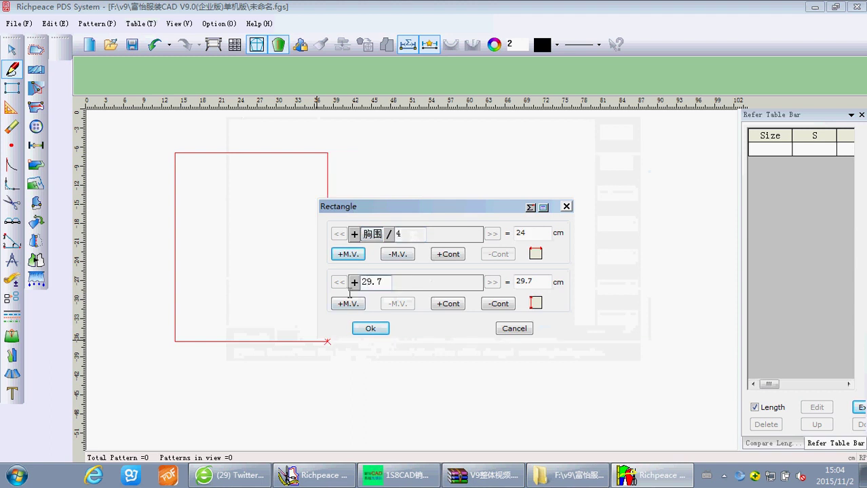
left_click(347, 303)
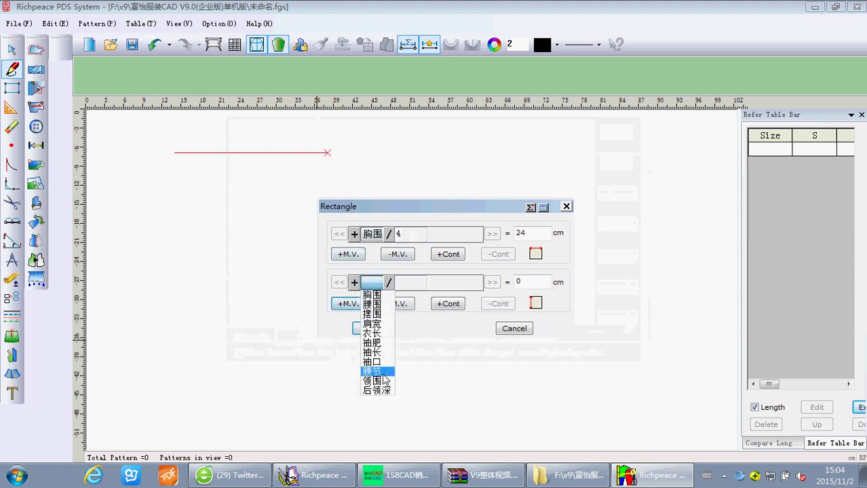
left_click(373, 333)
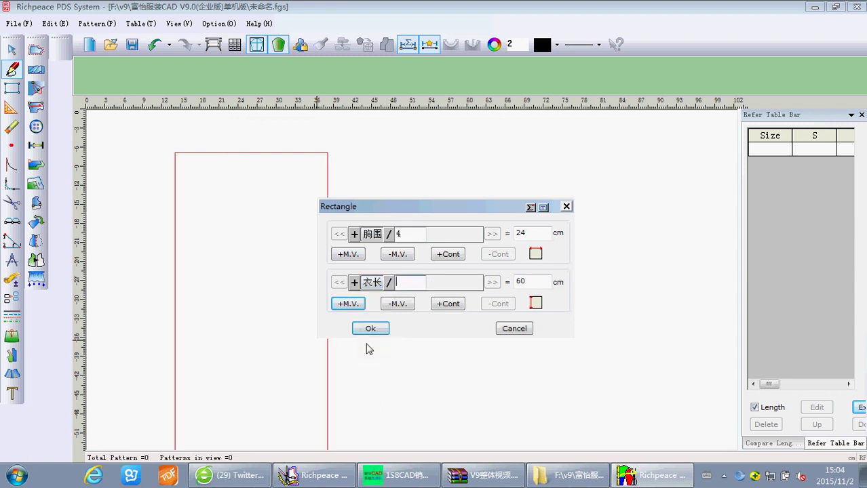
left_click(371, 329)
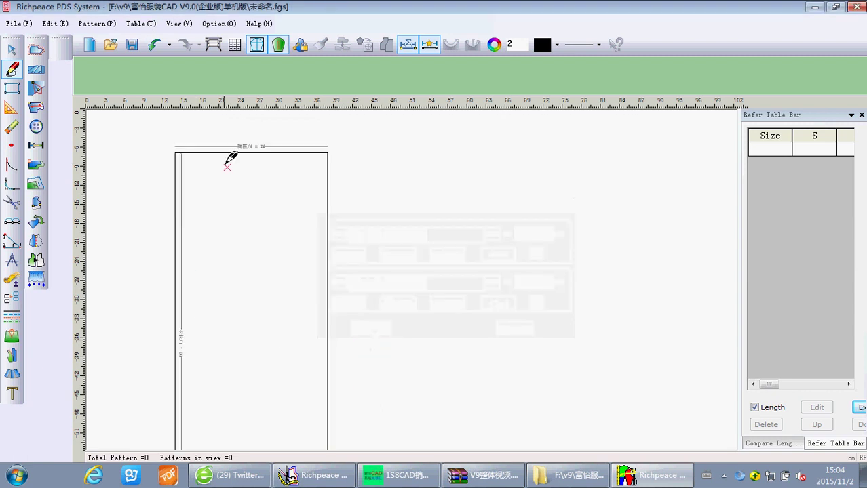
left_click(408, 44)
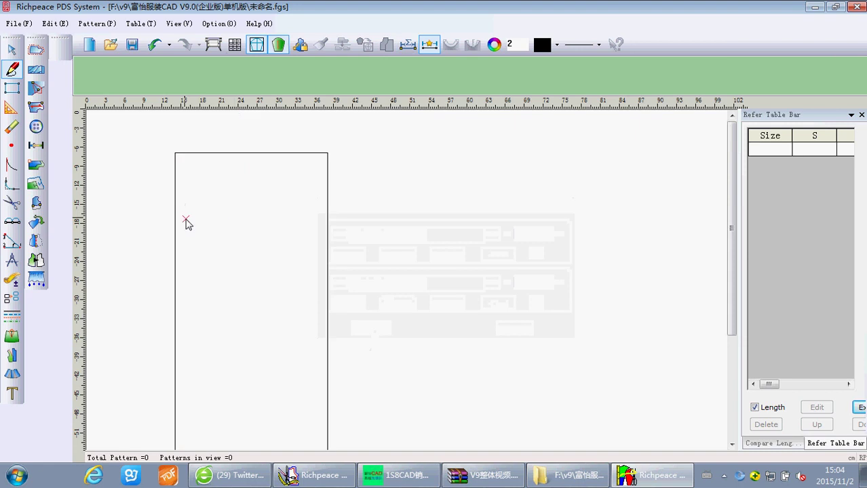
- Place the neck point on the left edge at the 后领深 depth plus a constant
scroll(190, 205, "up", 3)
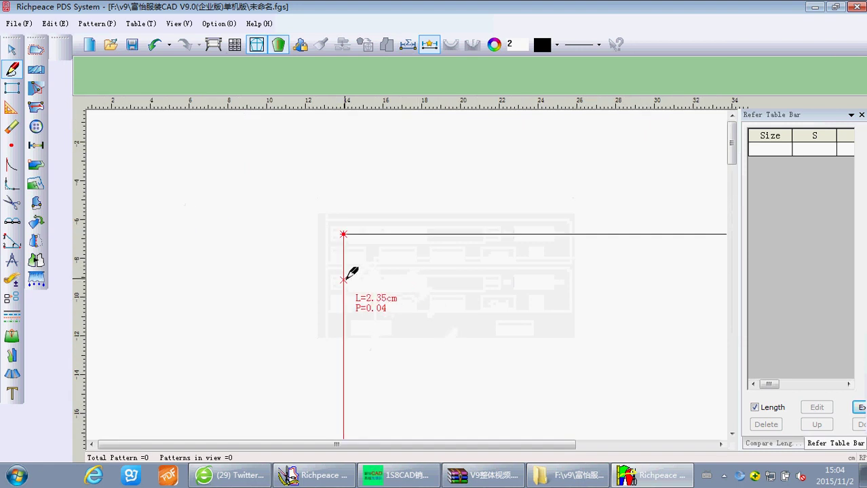
left_click(344, 284)
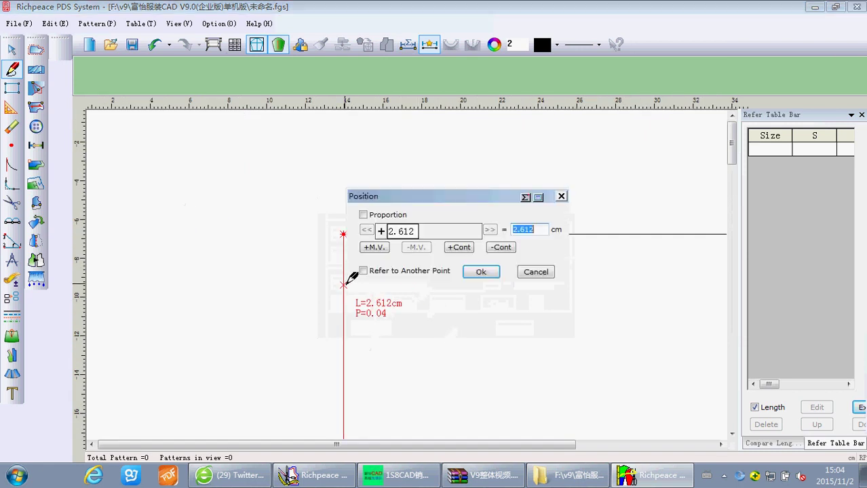
left_click(374, 247)
left_click(400, 331)
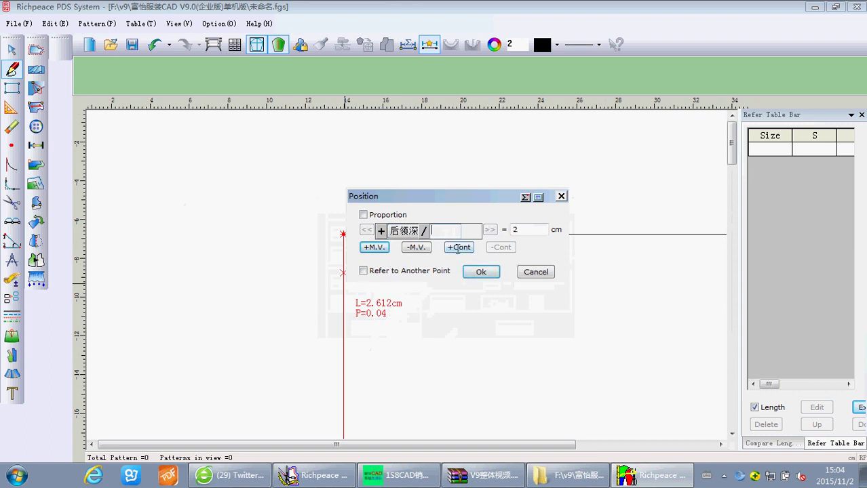
left_click(459, 247)
type(".5")
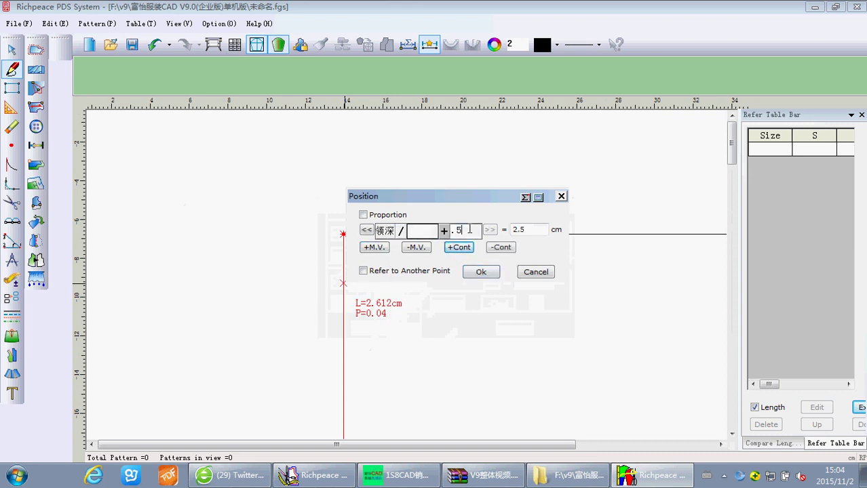
left_click(479, 272)
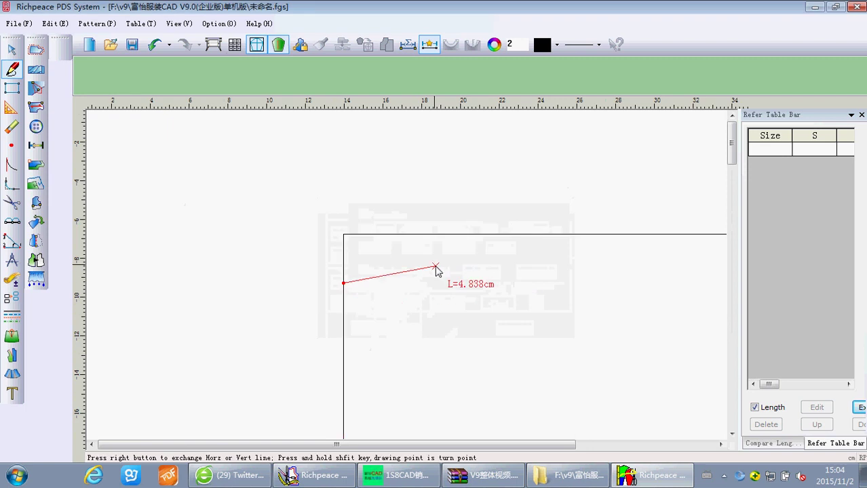
- Run the neckline guide to a top-edge point at 领围/4 − 1 (8.75 cm)
left_click(468, 239)
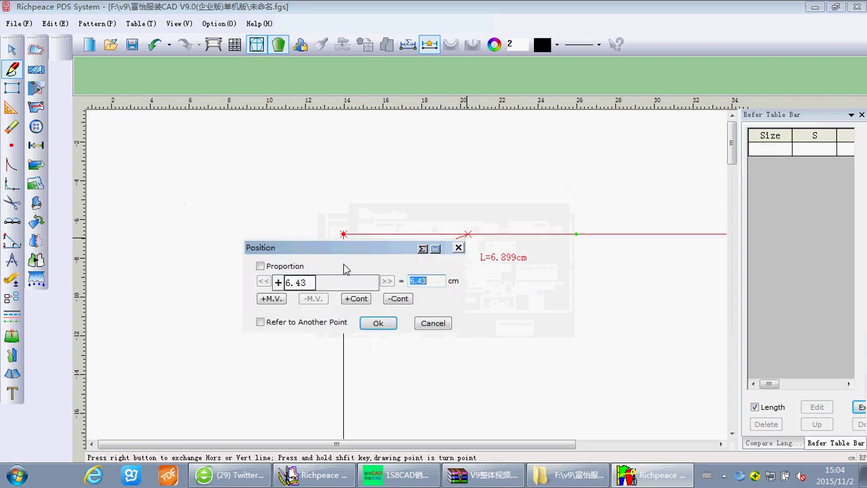
left_click(284, 302)
left_click(297, 283)
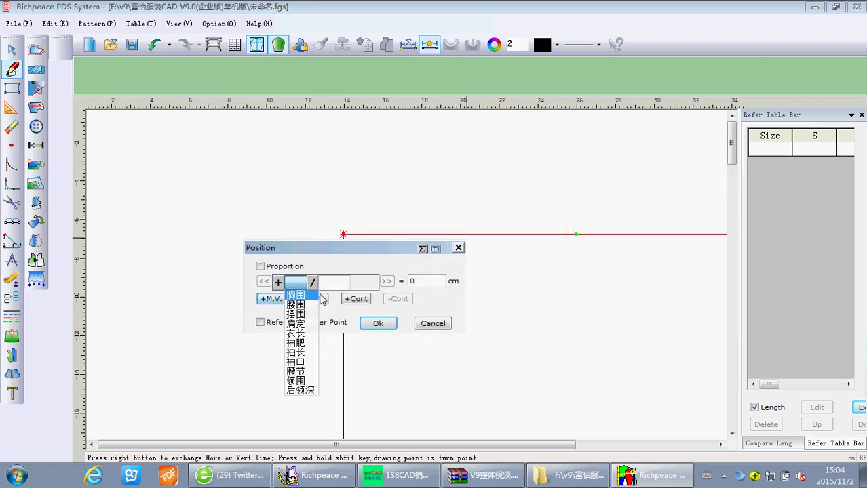
left_click(298, 381)
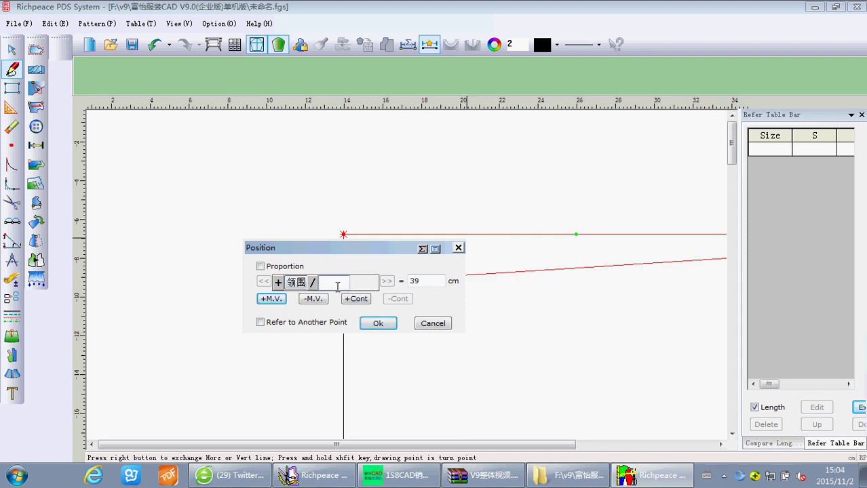
type("5")
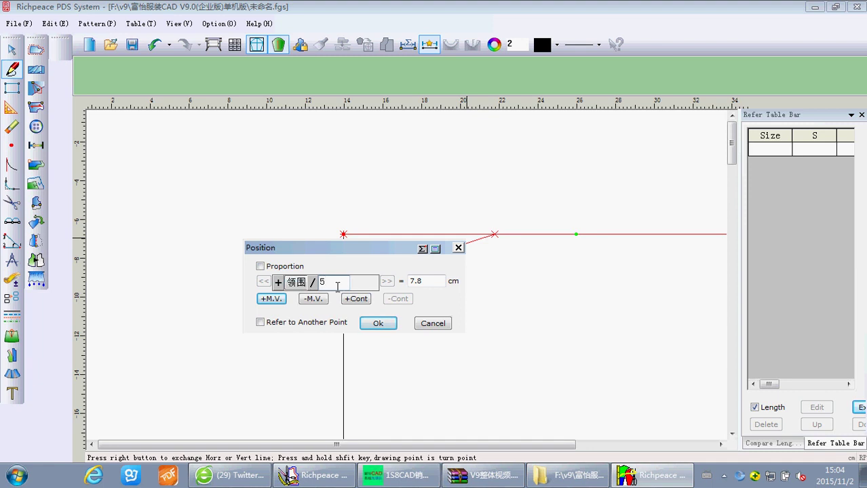
key("BackSpace")
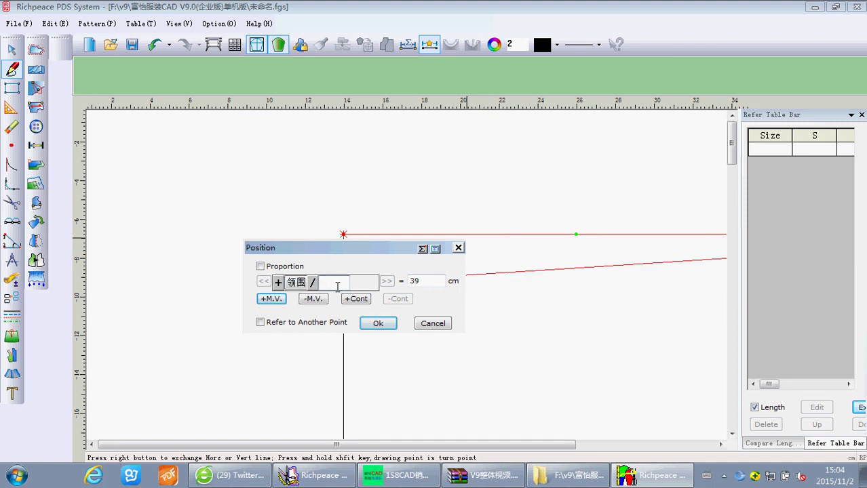
type("4")
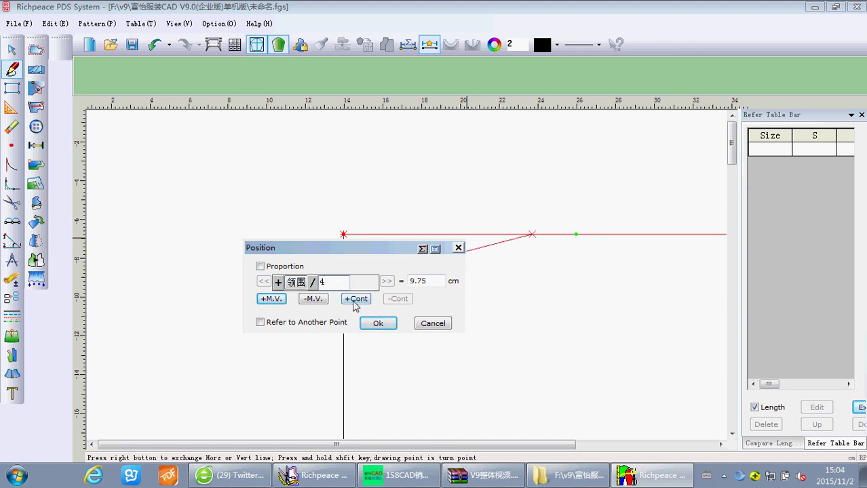
left_click(356, 301)
type("1")
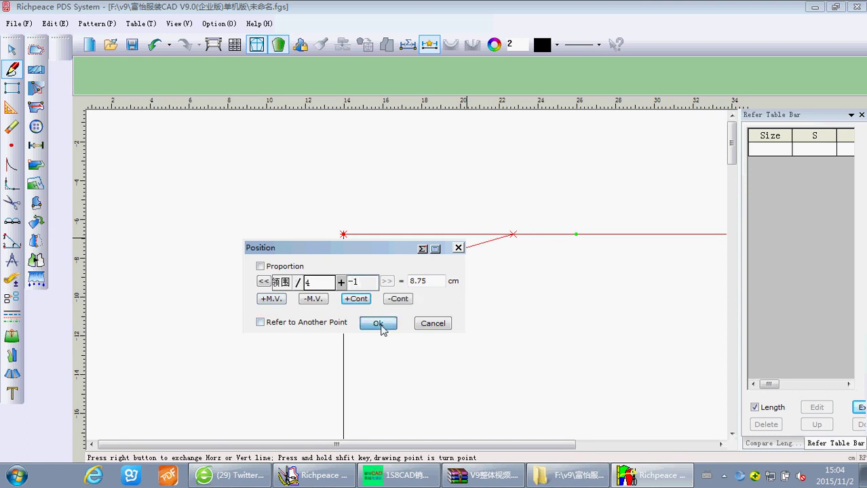
left_click(378, 324)
right_click(381, 352)
scroll(410, 269, "up", 1)
- Bend the slanted neckline guide into a smooth front neck curve
scroll(409, 271, "down", 1)
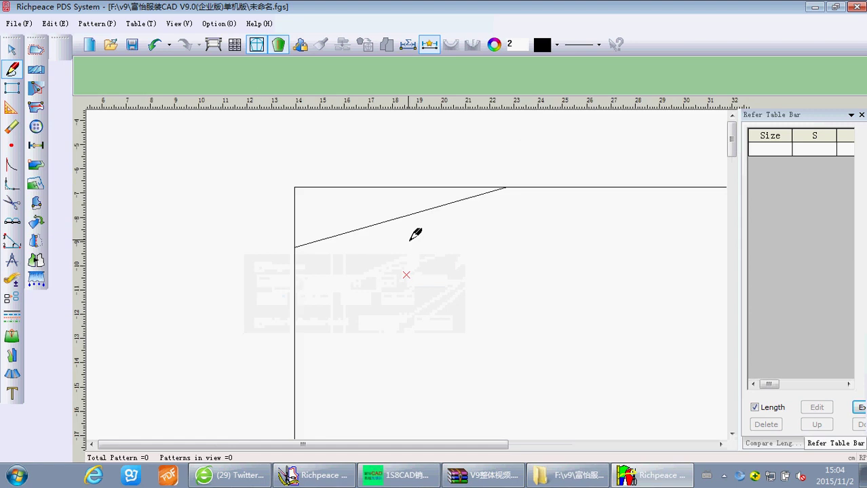
scroll(408, 275, "up", 1)
left_click(428, 239)
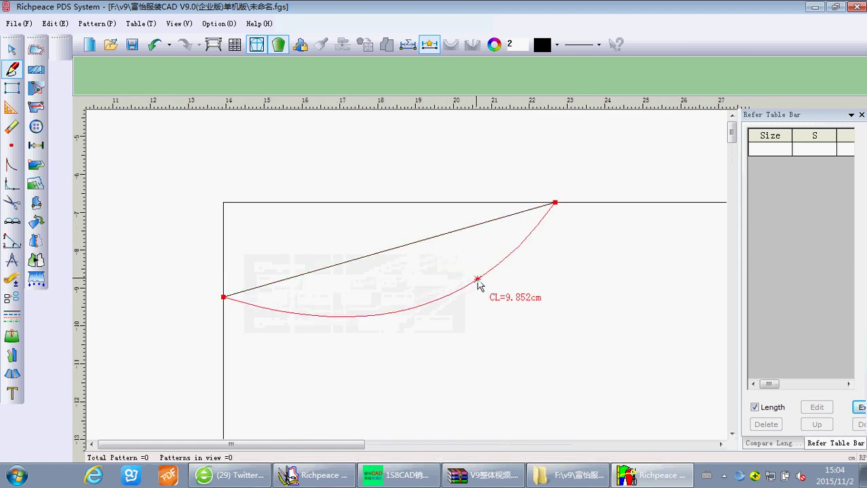
left_click_drag(430, 240, 477, 279)
left_click_drag(377, 312, 358, 297)
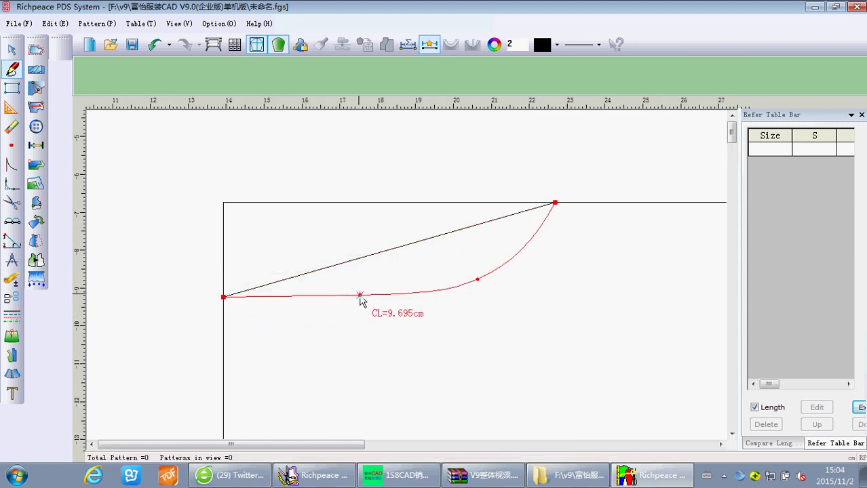
left_click_drag(478, 279, 493, 271)
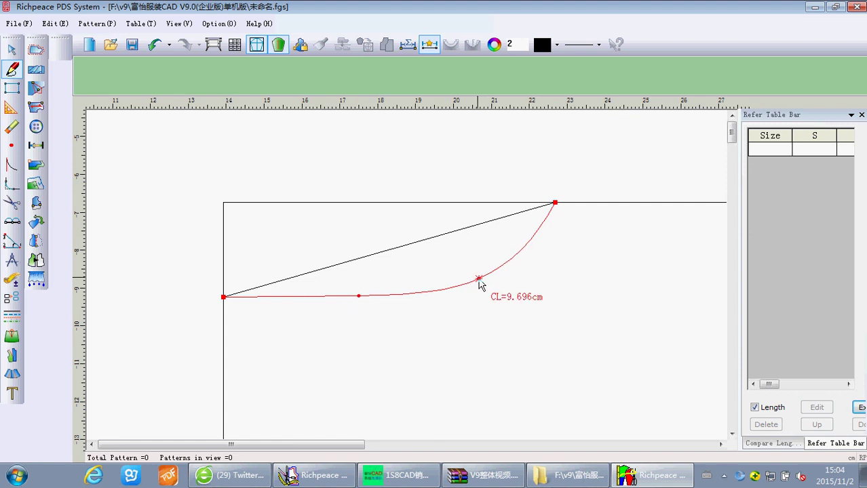
right_click(502, 278)
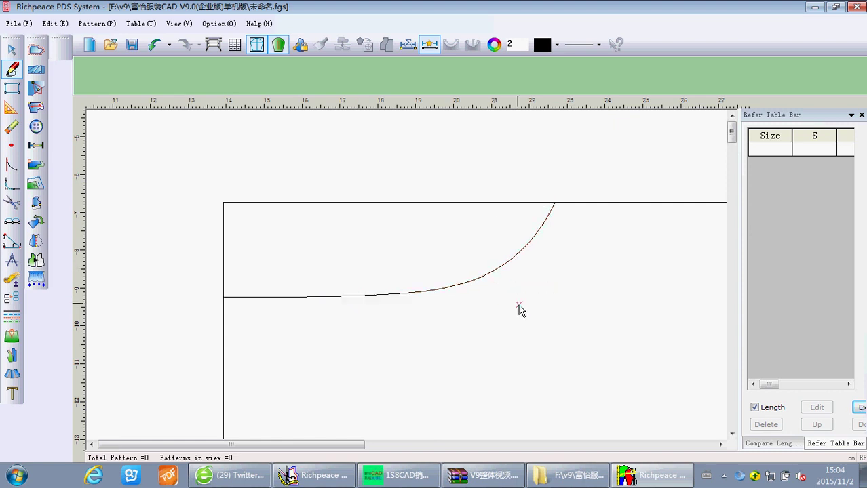
- Draw the shoulder line to a point offset 19 cm across and 5 cm down
scroll(393, 275, "down", 1)
key("Return")
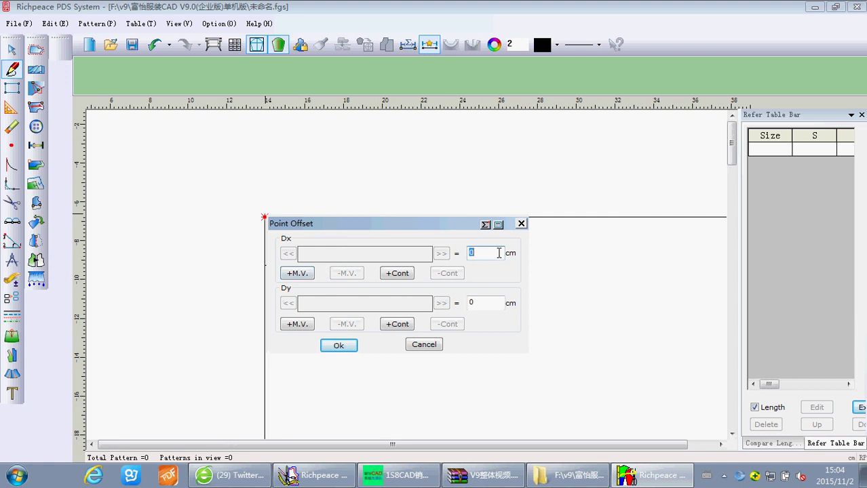
type("19")
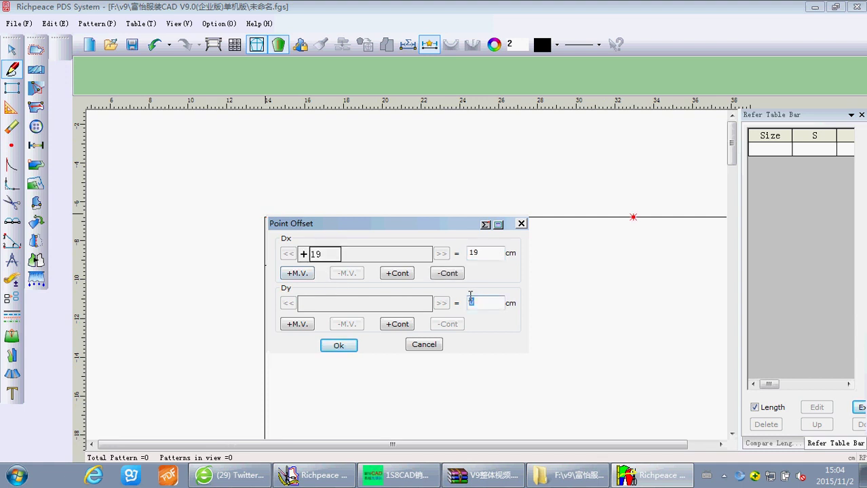
type("-8")
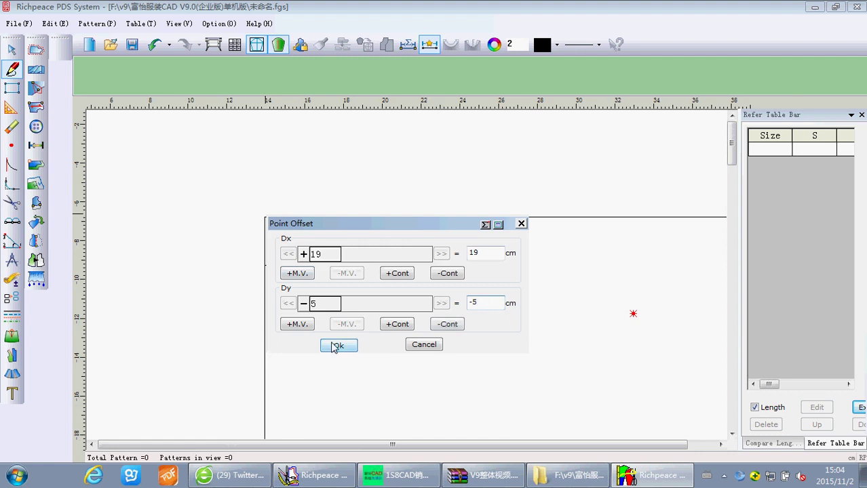
left_click(338, 345)
right_click(440, 223)
scroll(430, 301, "down", 2)
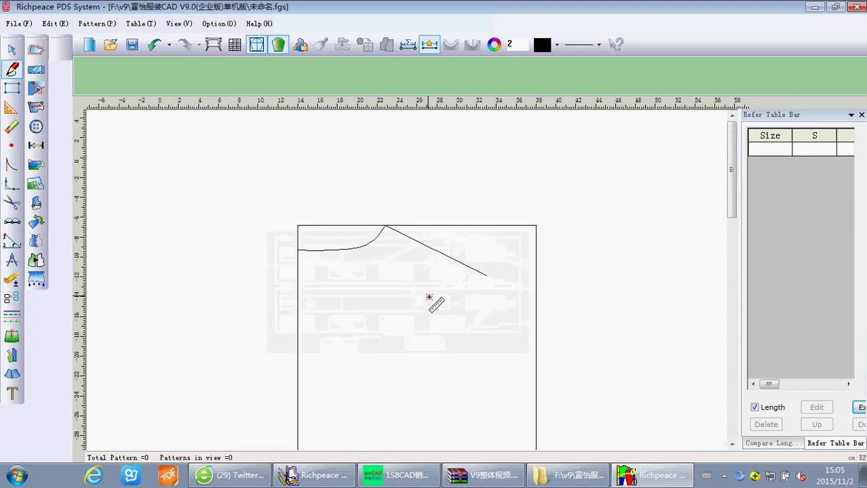
- Add two lines parallel to the top edge, at 24 cm and a further 15 cm below
left_click(490, 352)
left_click(460, 344)
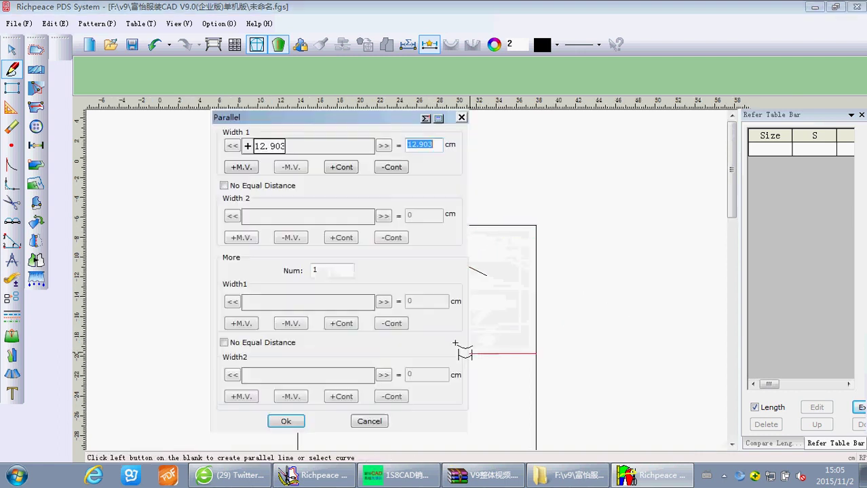
type("24")
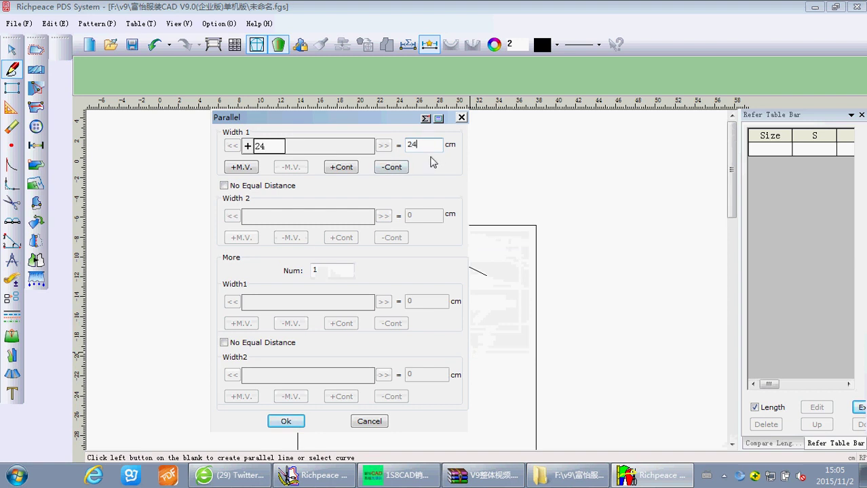
double_click(320, 272)
type("2")
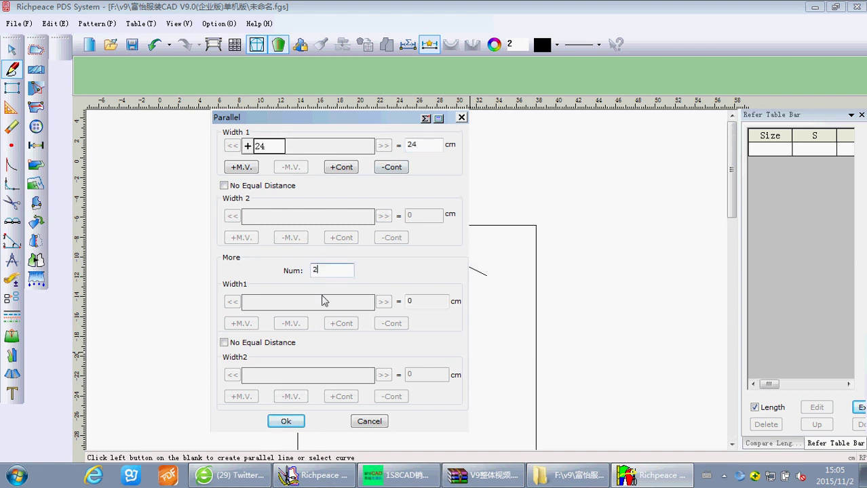
type("15")
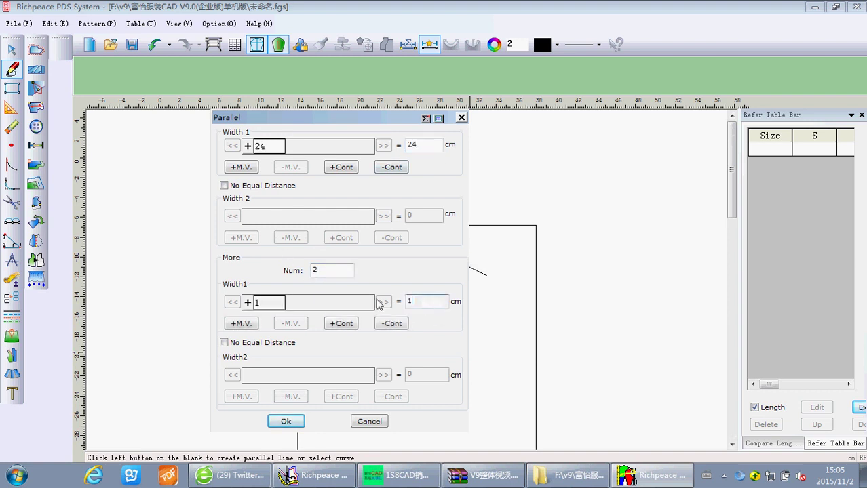
left_click(285, 422)
scroll(377, 372, "down", 2)
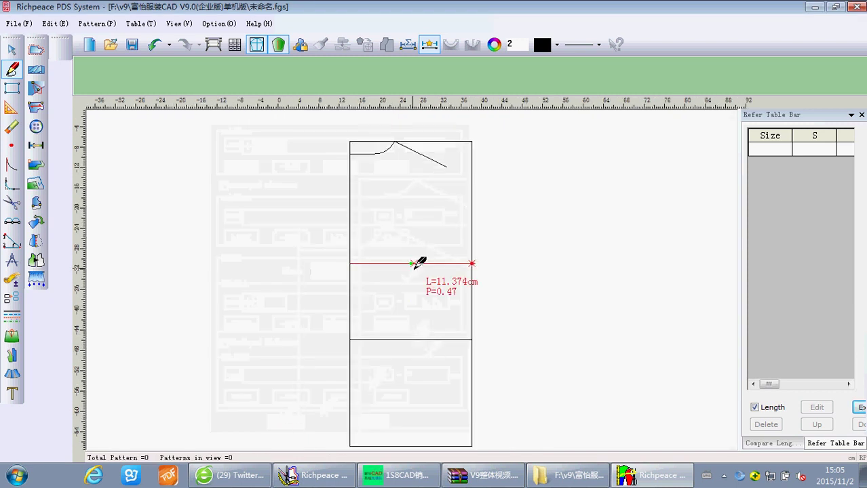
scroll(413, 266, "up", 1)
- Set a point 1 cm along the chest line and draw a vertical guide up to the shoulder line
left_click(396, 256)
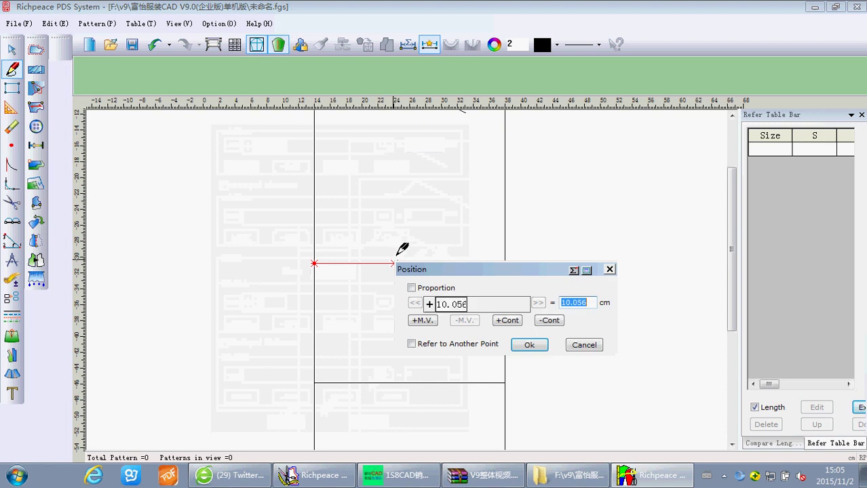
type("17")
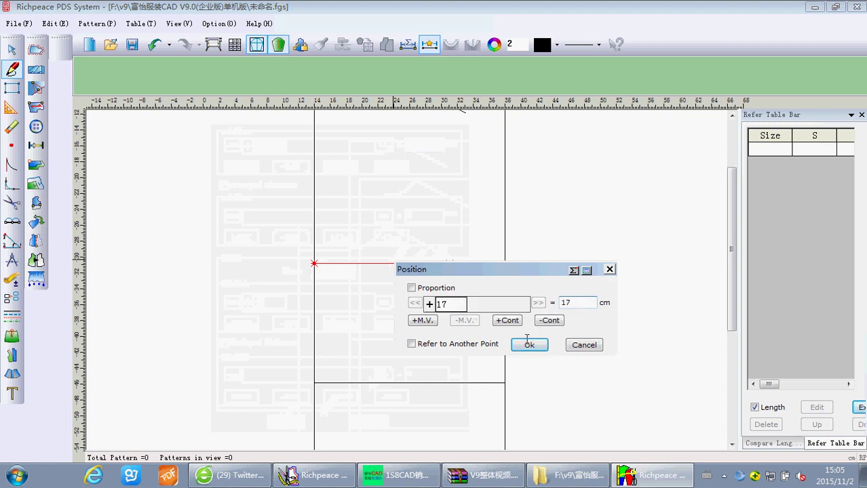
left_click(528, 343)
scroll(403, 271, "down", 2)
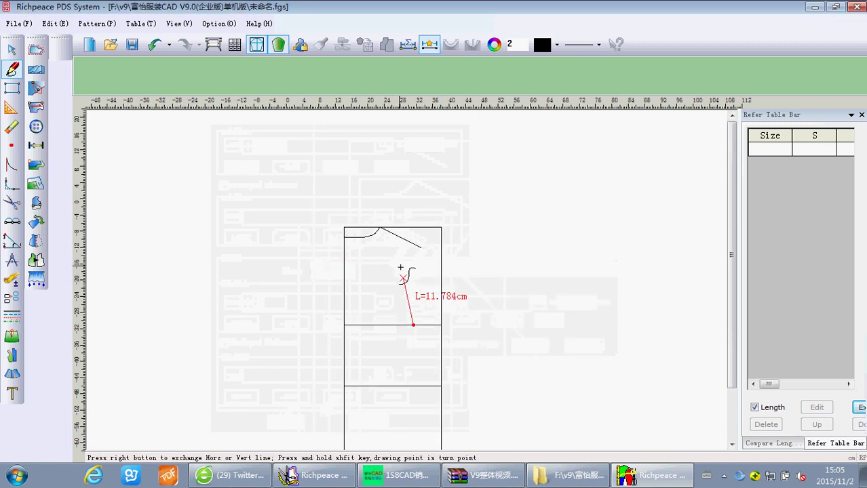
scroll(413, 323, "up", 3)
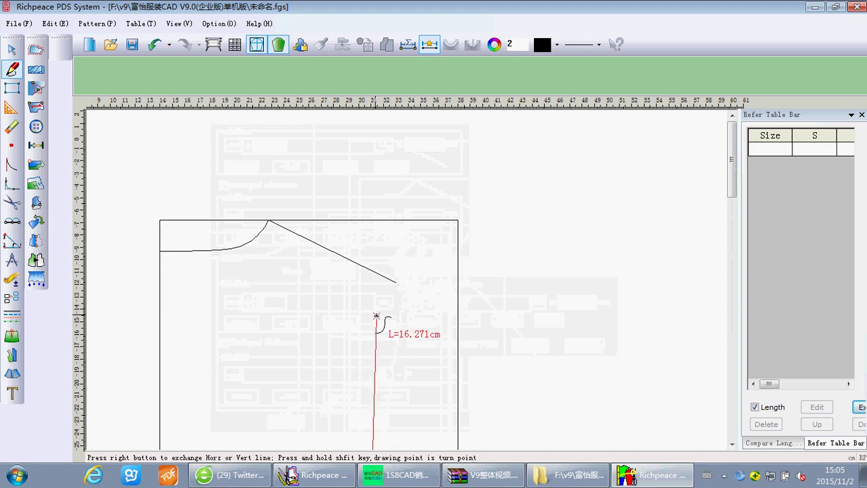
left_click(376, 272)
scroll(406, 282, "down", 2)
scroll(422, 244, "down", 1)
- Draw the armhole curve from the shoulder tip through a midpoint to the side chest corner
left_click(420, 223)
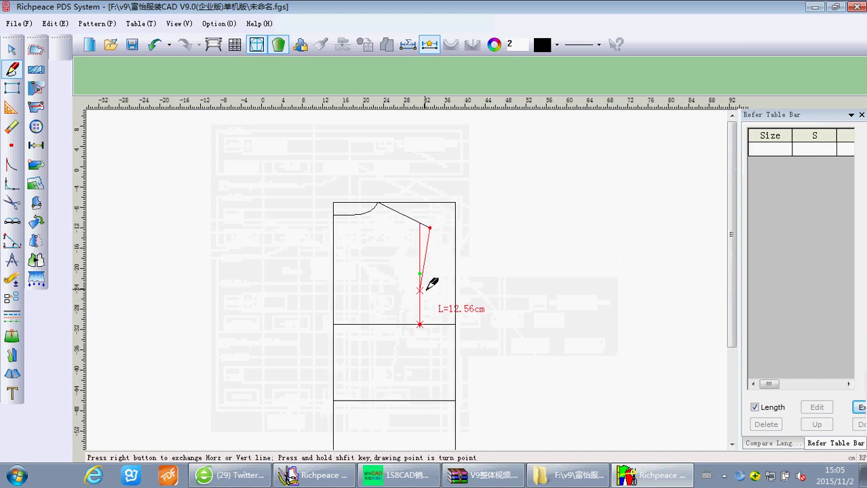
scroll(430, 286, "up", 2)
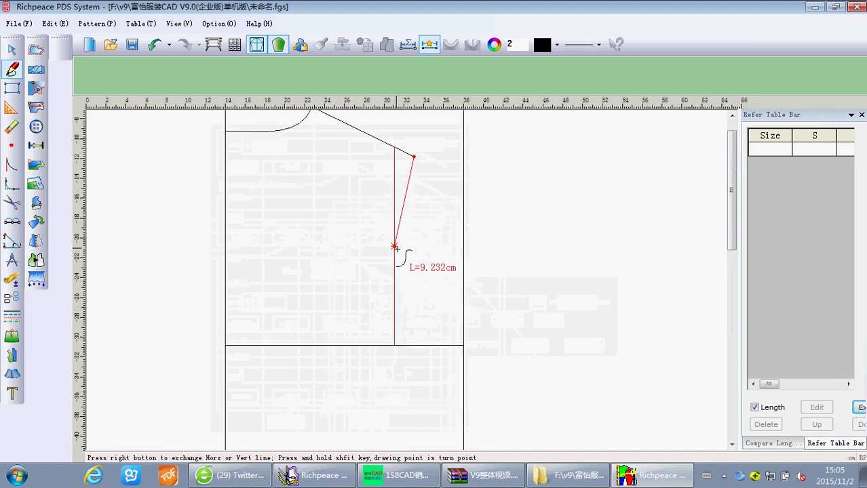
left_click(394, 247)
left_click(403, 309)
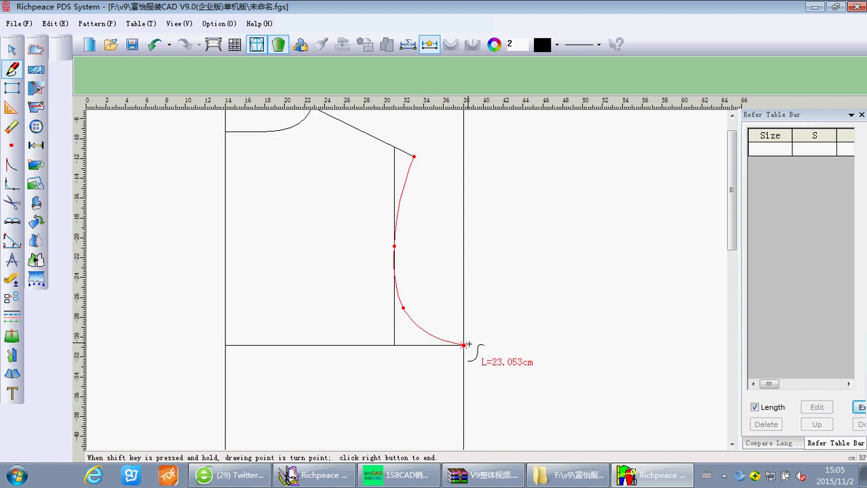
right_click(464, 345)
- Adjust the upper and lower armhole points to smooth the curve
left_click(409, 187)
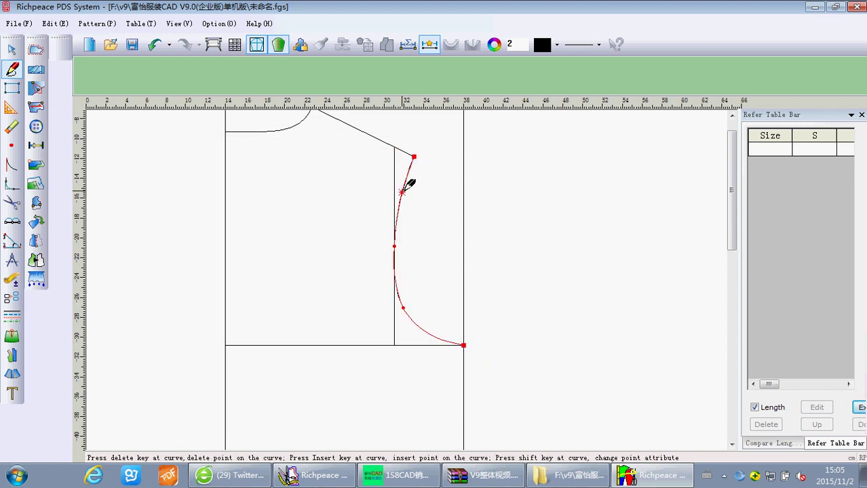
left_click(405, 192)
scroll(406, 192, "up", 2)
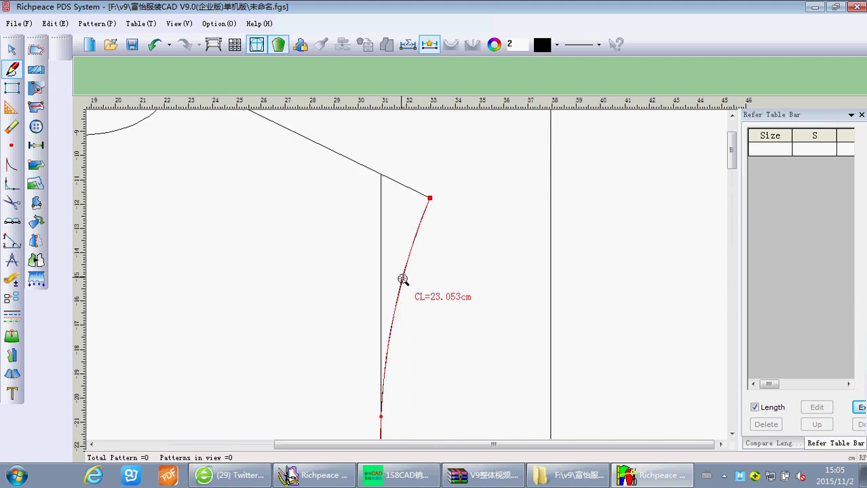
left_click(406, 286)
scroll(410, 306, "down", 2)
left_click(400, 386)
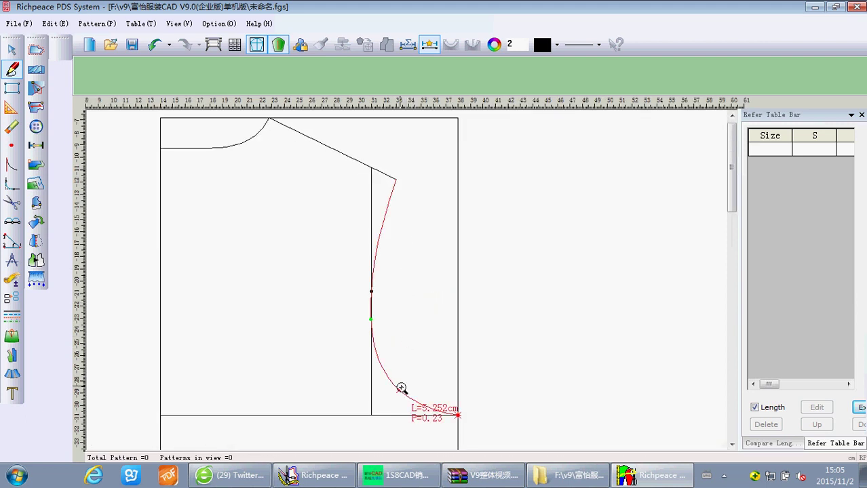
left_click(383, 372)
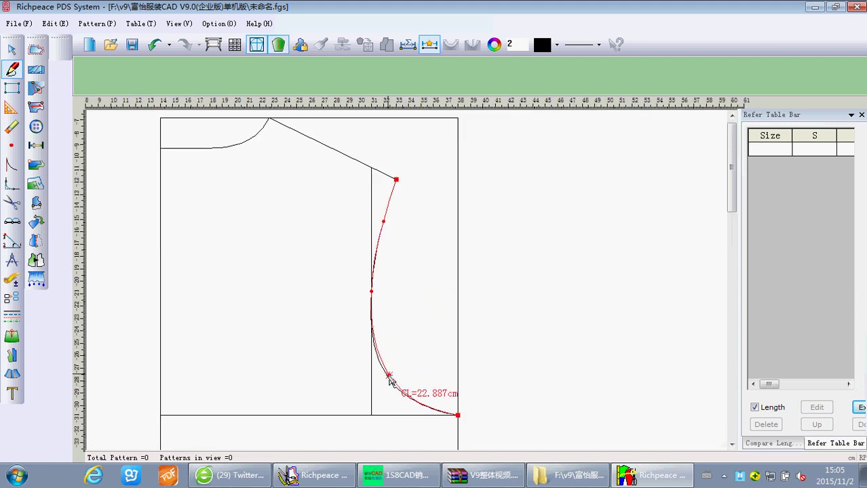
left_click(391, 381)
scroll(407, 286, "down", 1)
scroll(409, 294, "down", 1)
- Draw the front side seam from the chest corner, ending at a Dx 1, Dy 1 offset past the bottom corner
scroll(429, 290, "down", 2)
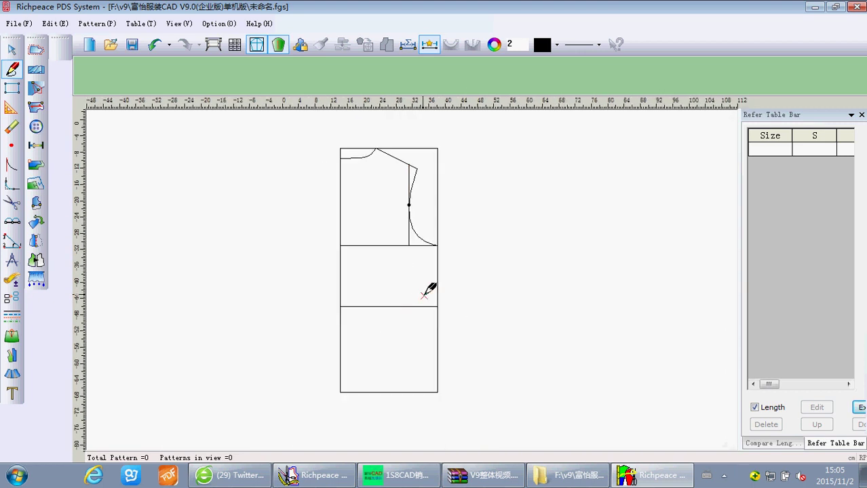
scroll(427, 276, "up", 2)
scroll(428, 276, "down", 1)
left_click(440, 239)
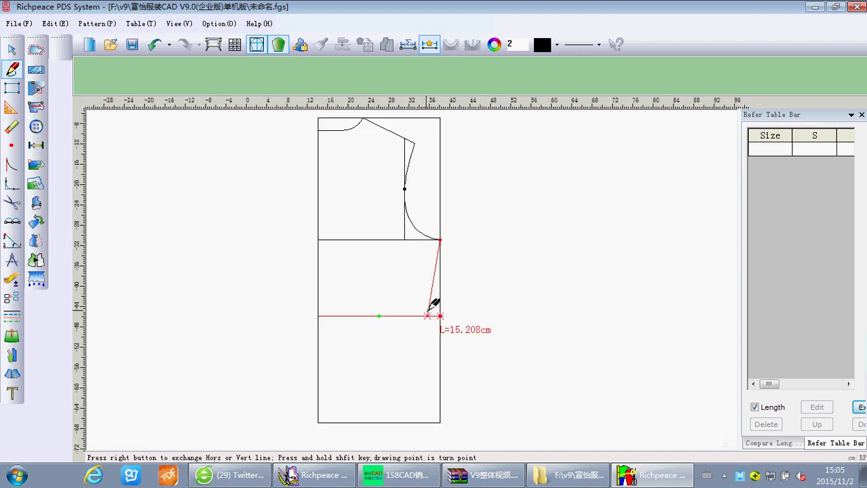
left_click(432, 317)
type("0")
left_click(341, 299)
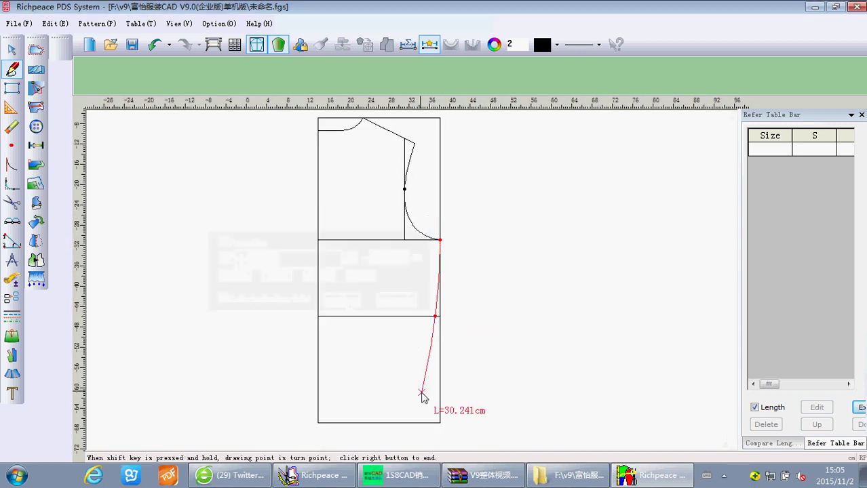
left_click(440, 423)
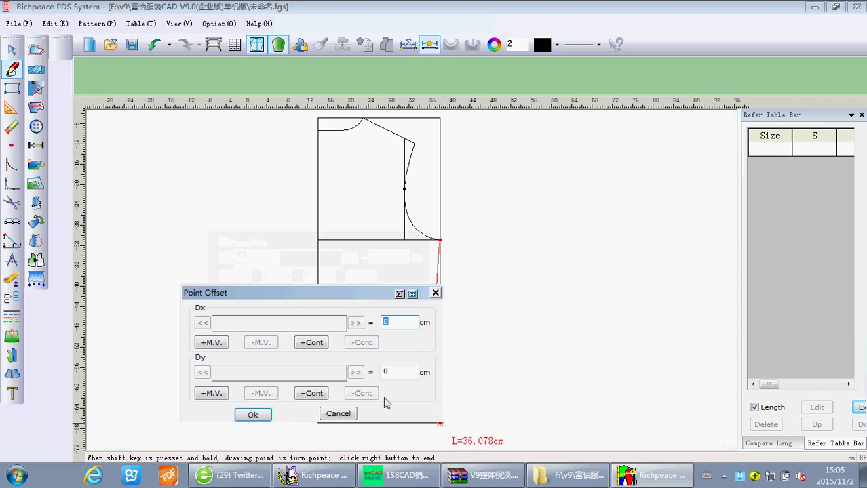
type("1")
left_click(394, 372)
type("1")
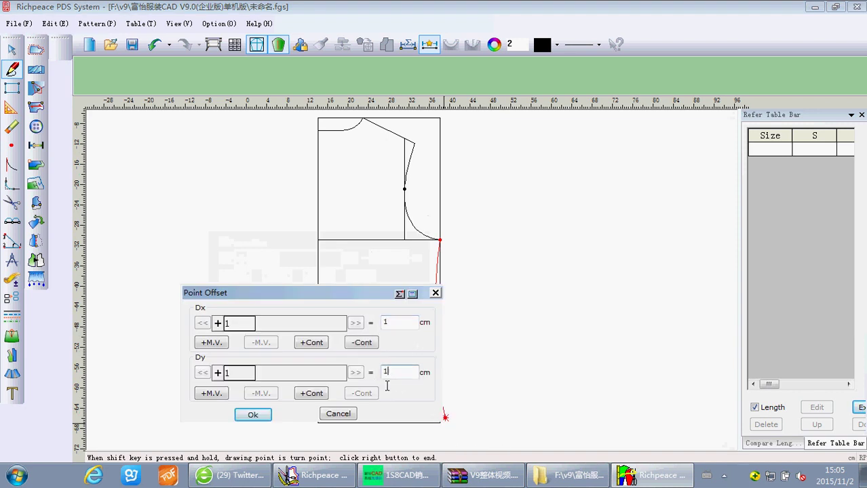
left_click(253, 415)
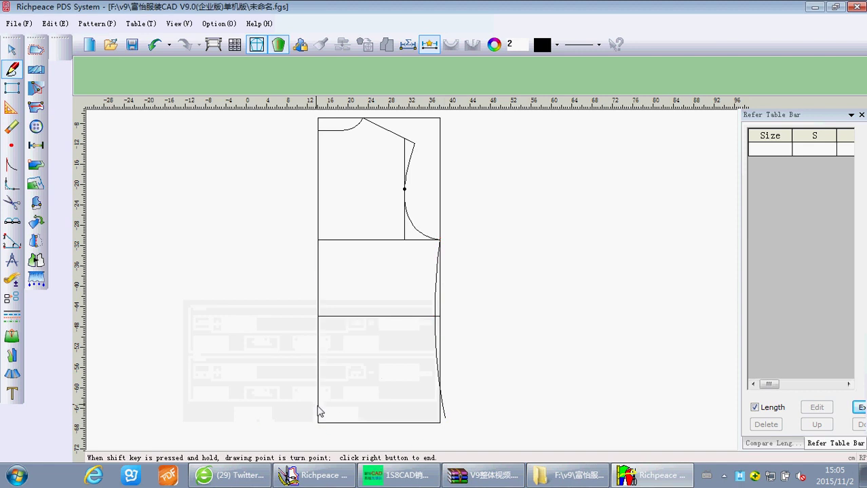
- Bend the side seam into a gentle curve
scroll(413, 315, "up", 1)
left_click(468, 216)
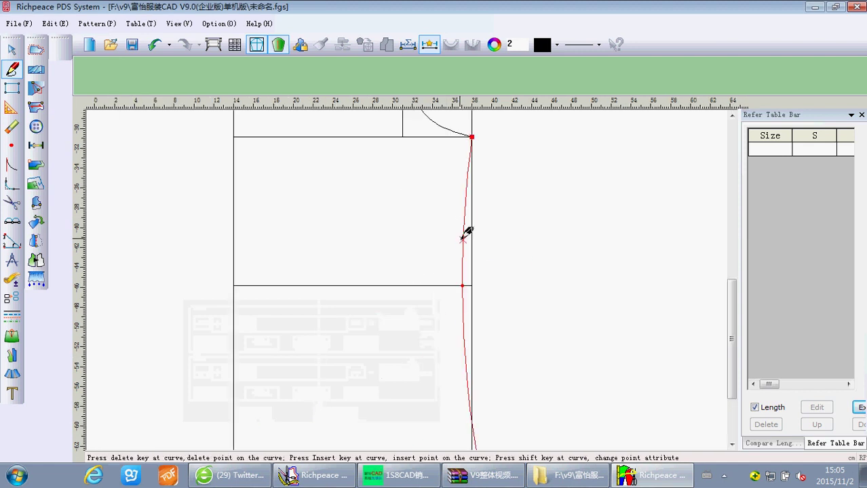
left_click_drag(466, 232, 469, 248)
scroll(406, 345, "down", 1)
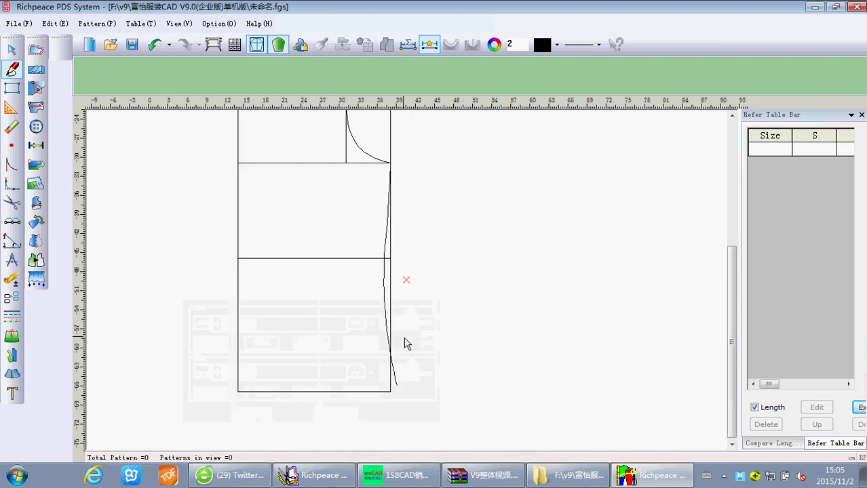
scroll(390, 350, "up", 1)
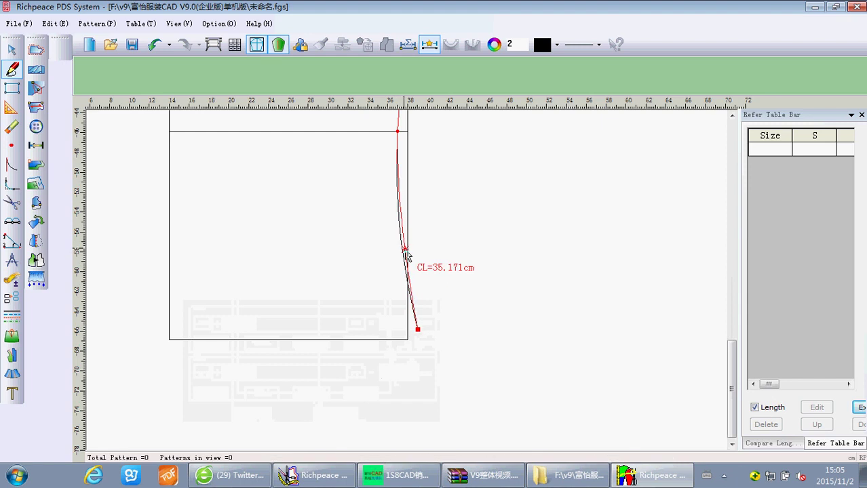
right_click(462, 264)
- Draw the hem line from the side seam bottom to center front and curve it
scroll(405, 285, "down", 1)
scroll(400, 299, "down", 1)
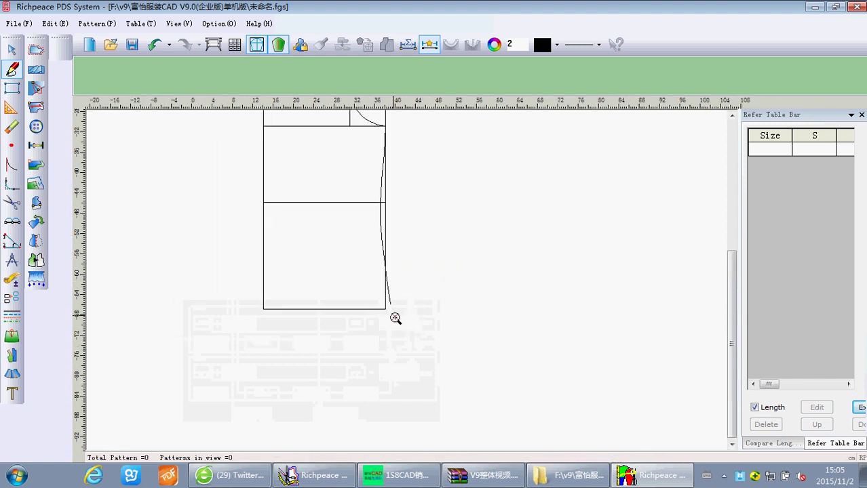
left_click(392, 304)
left_click(263, 307)
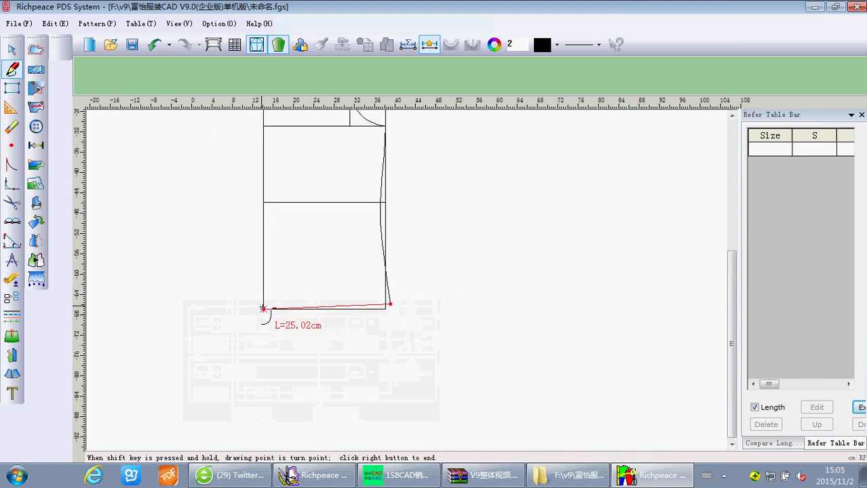
right_click(279, 317)
scroll(279, 317, "up", 2)
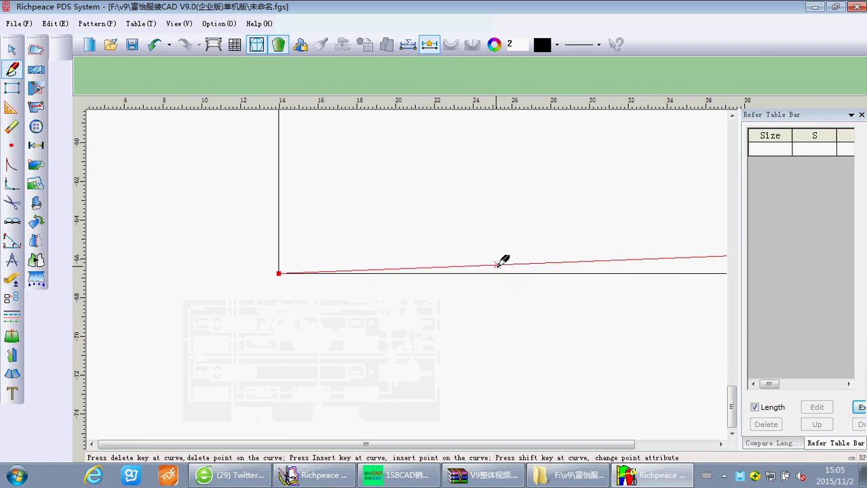
left_click(502, 274)
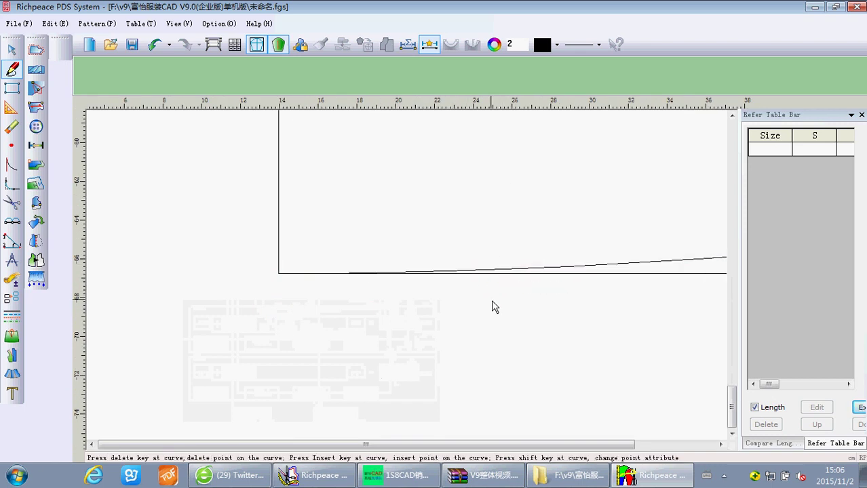
scroll(407, 279, "down", 2)
scroll(408, 273, "down", 2)
scroll(412, 232, "down", 2)
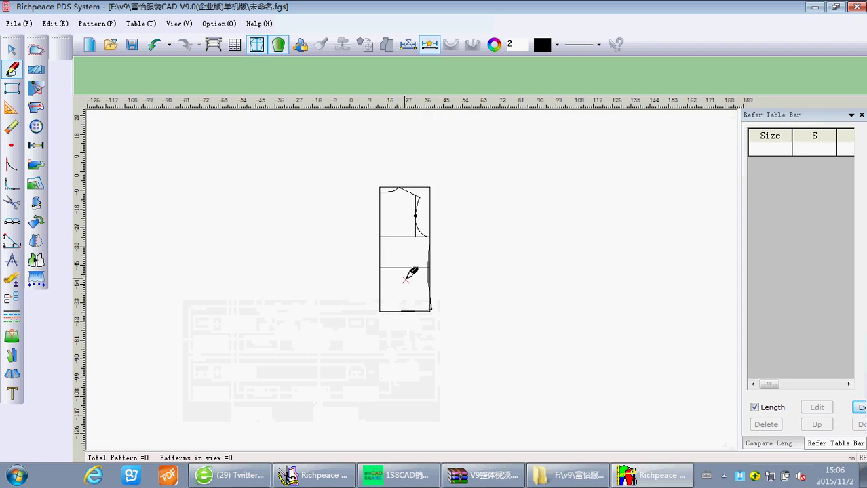
scroll(412, 277, "up", 3)
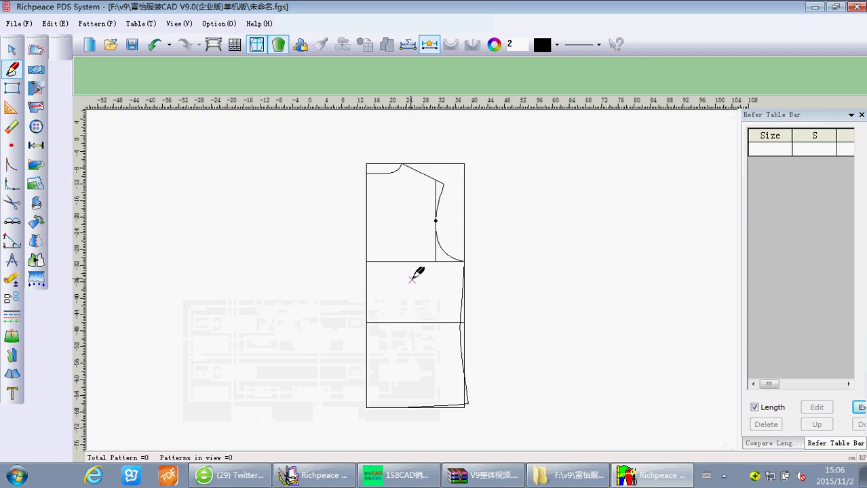
- Cut a seam-allowed front piece from shoulder, armhole, side seam, hem and center front, and move it left of the draft
left_click(12, 205)
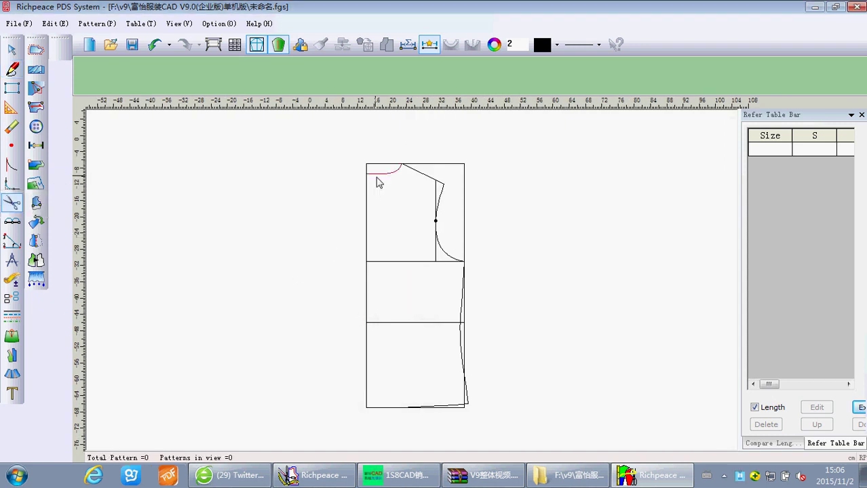
left_click(414, 173)
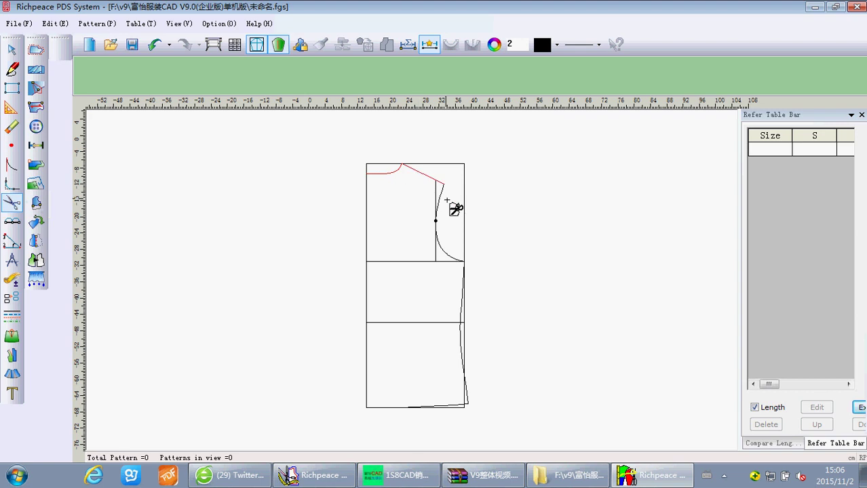
left_click(442, 197)
left_click(464, 273)
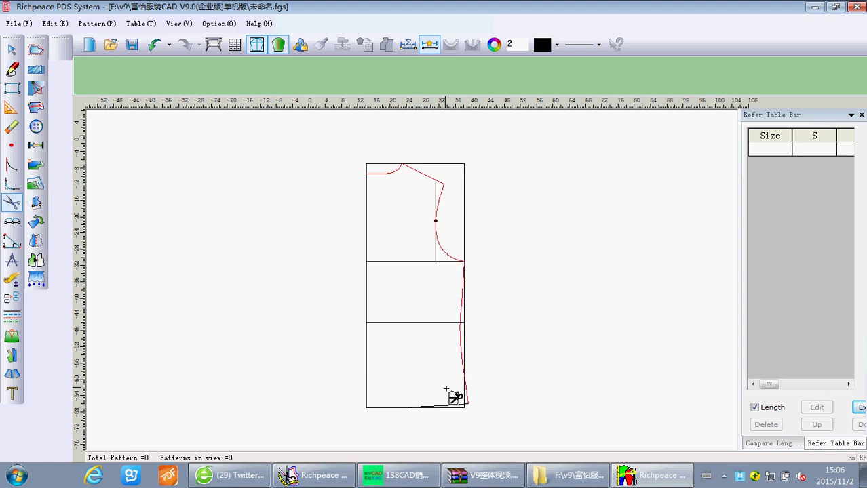
left_click(451, 404)
left_click(367, 364)
right_click(388, 324)
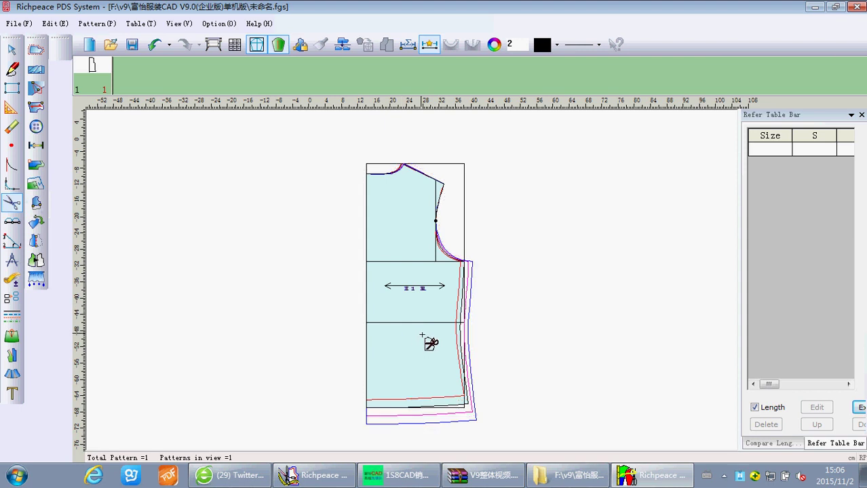
mouse_move(430, 342)
left_mouse_down()
mouse_move(306, 332)
mouse_move(271, 340)
left_mouse_up()
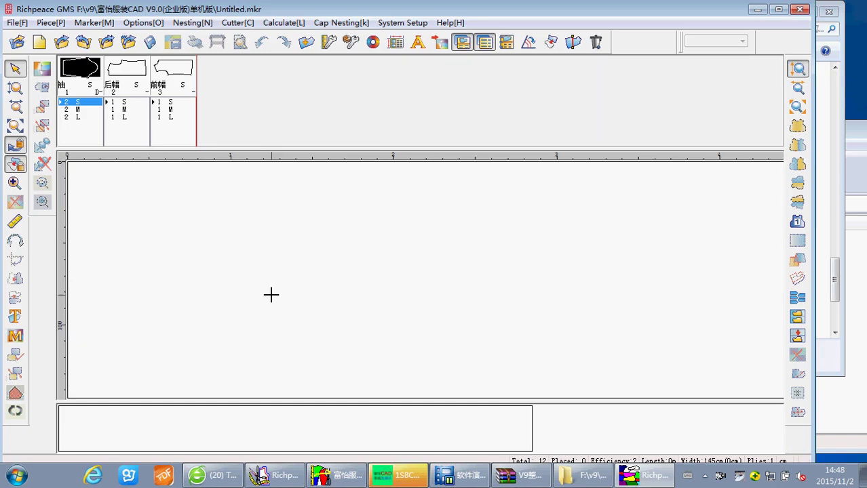
- Run SuperNest with the Efficiency target enabled at 90%
left_click(192, 23)
left_click(251, 232)
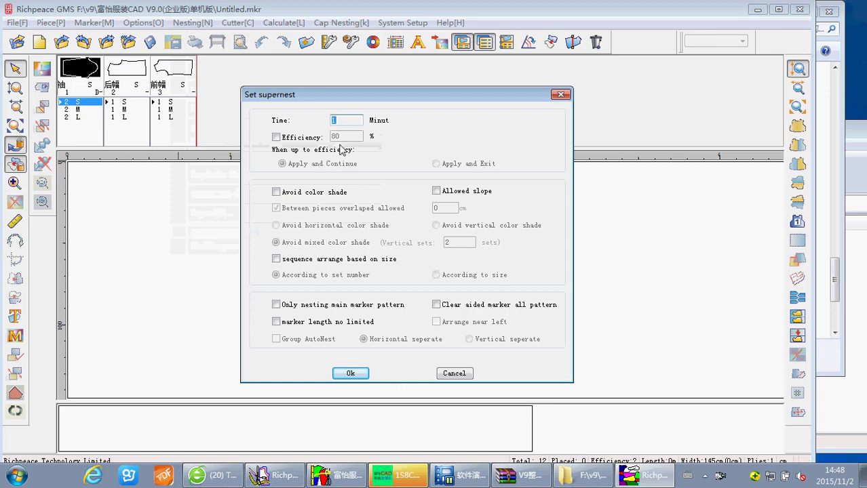
left_click(276, 137)
double_click(331, 134)
type("90")
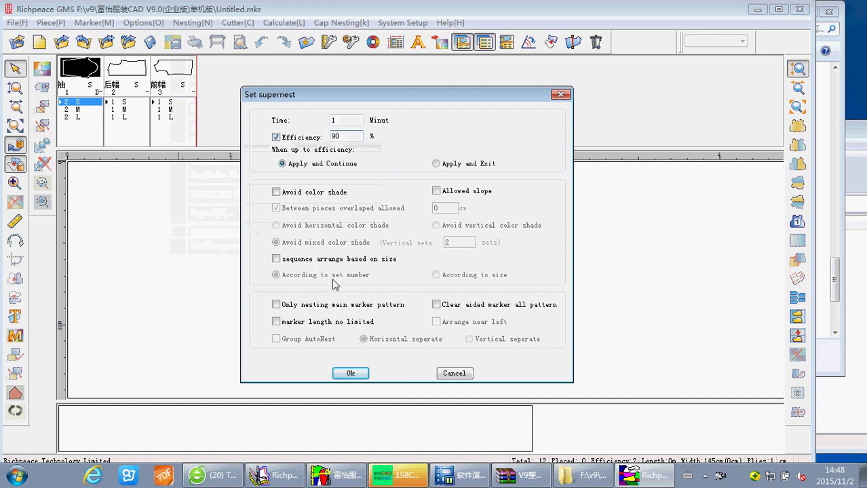
left_click(349, 373)
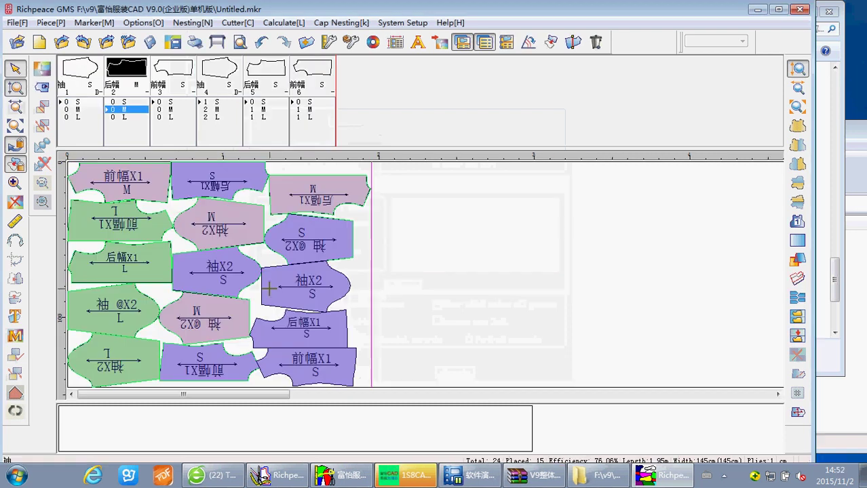
- Close the popup and check the back M and sleeve S pieces on the marker
left_click(726, 477)
left_click(726, 477)
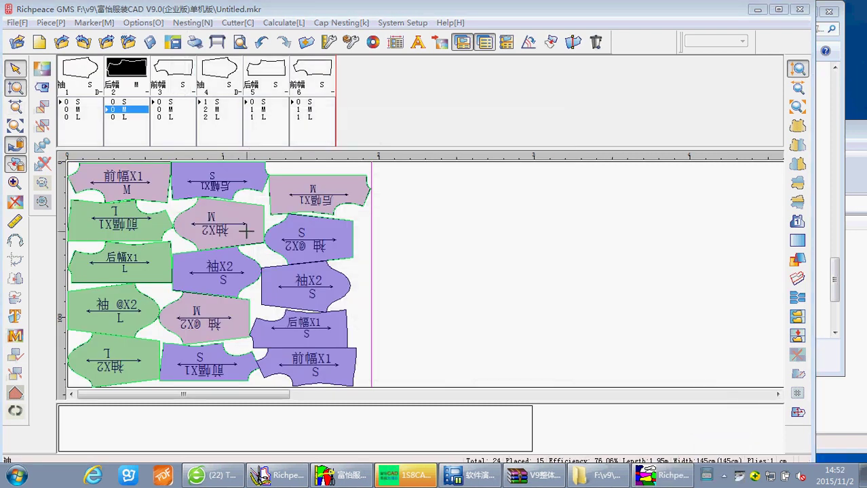
left_click(293, 203)
left_click(311, 225)
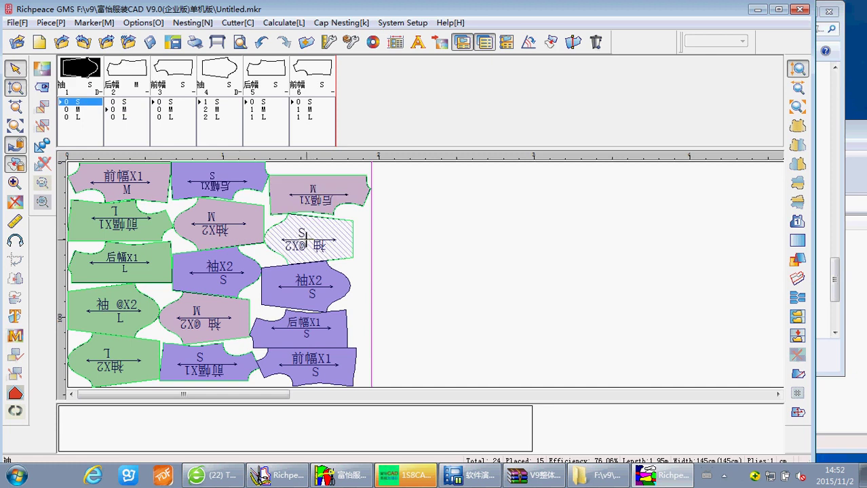
left_click(416, 249)
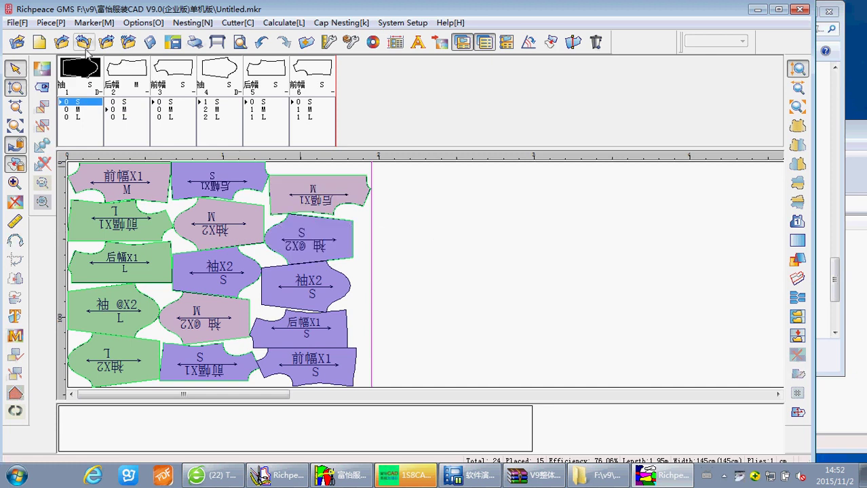
- Save the marker as a new .mkr file, entering the name AD123
left_click(16, 22)
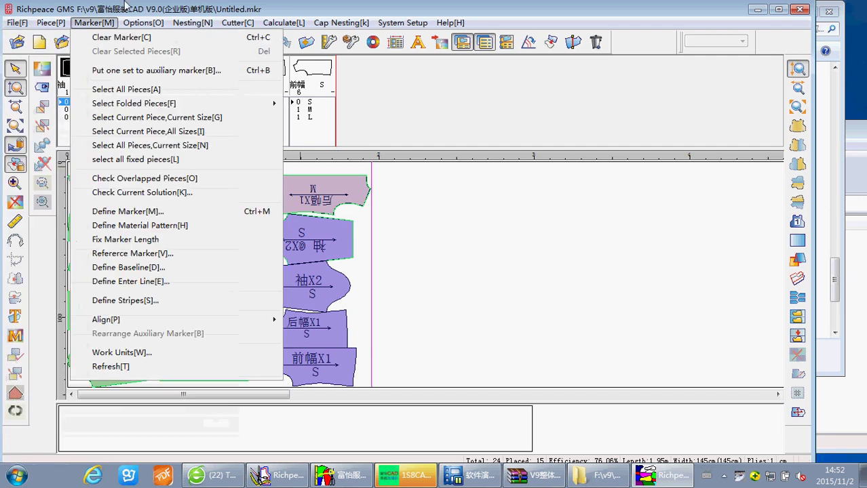
left_click(136, 8)
left_click(129, 45)
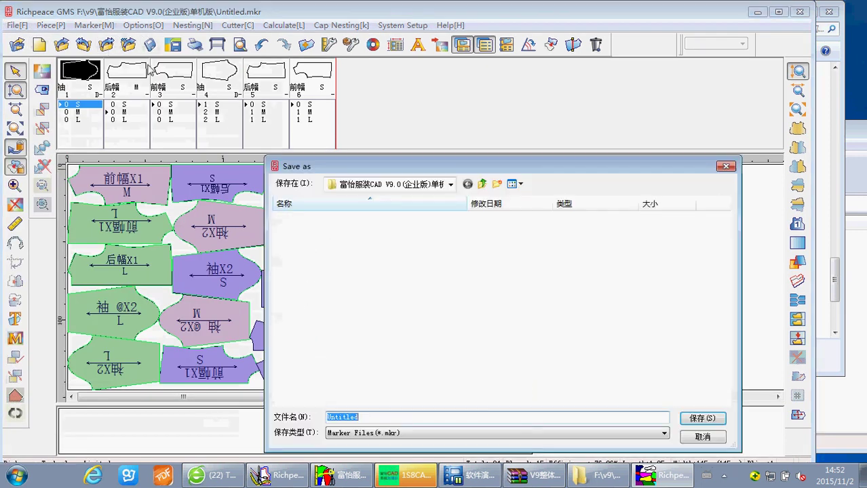
left_click_drag(447, 168, 433, 99)
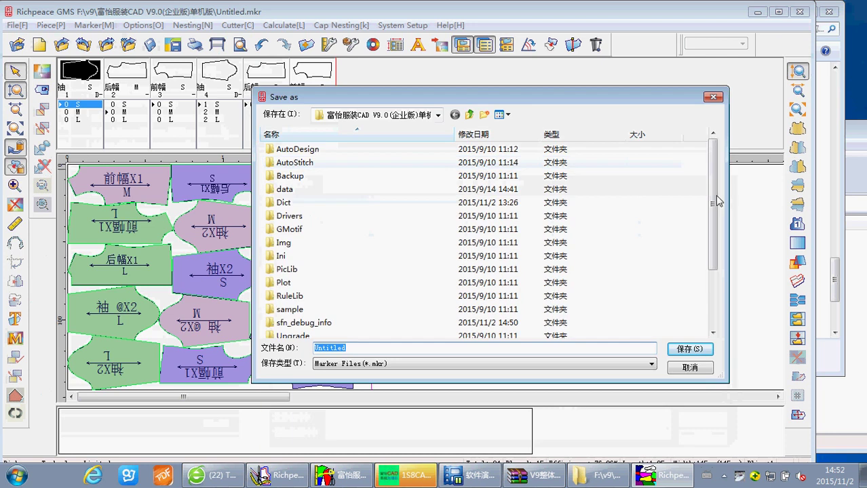
left_click_drag(714, 198, 714, 294)
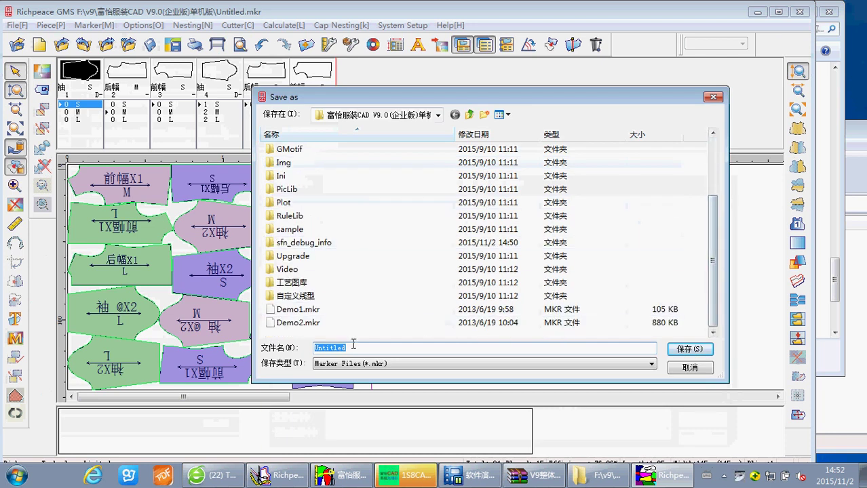
type("AD123")
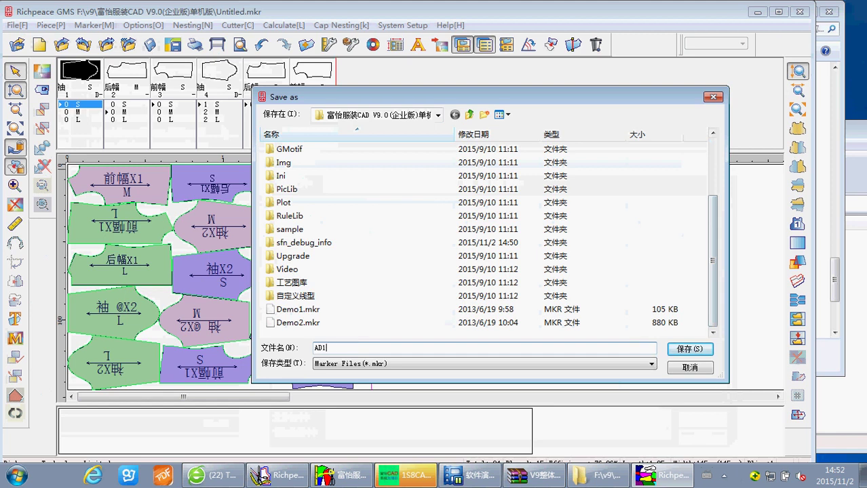